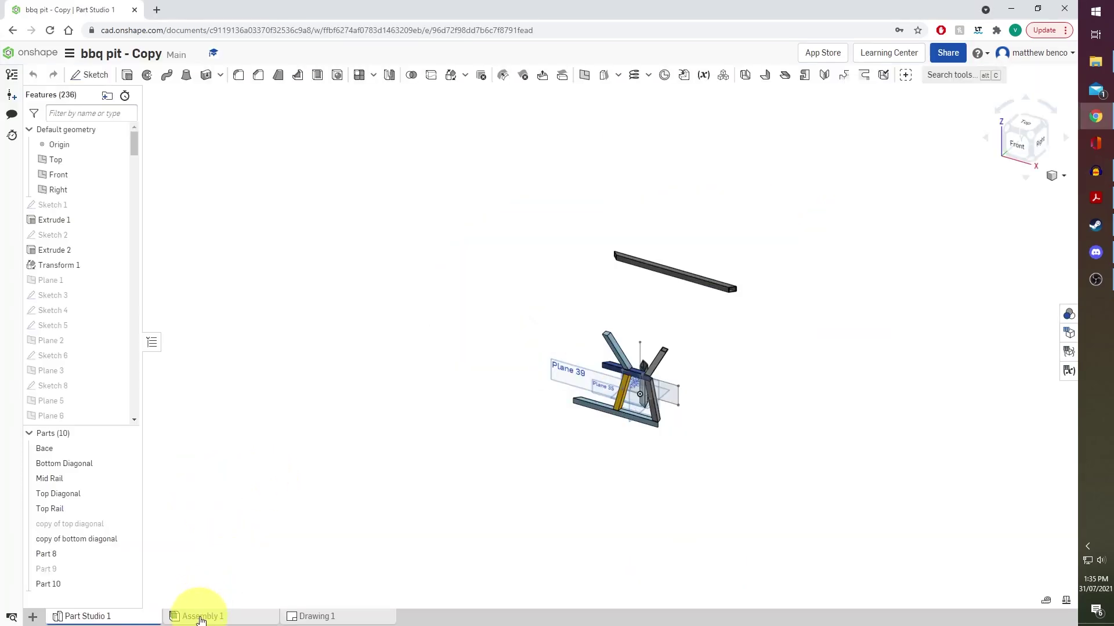
Copy the workspace of the bbq pit - Copy document to a new document named "name fire bowl".
{"action": "left_click", "coordinate": [201, 617]}
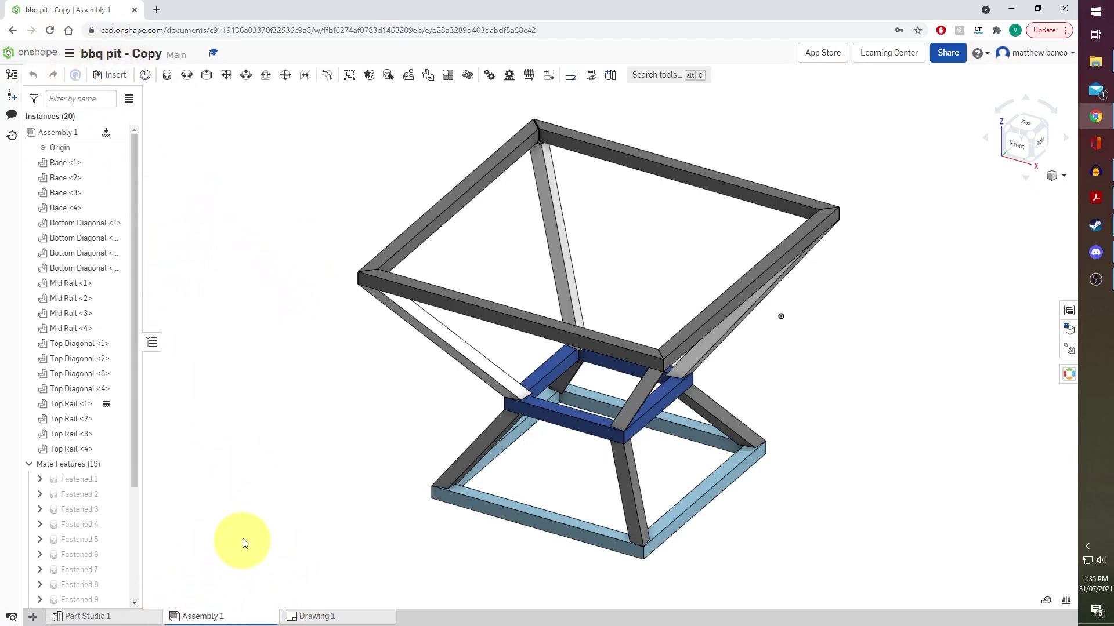
{"action": "left_click", "coordinate": [38, 54]}
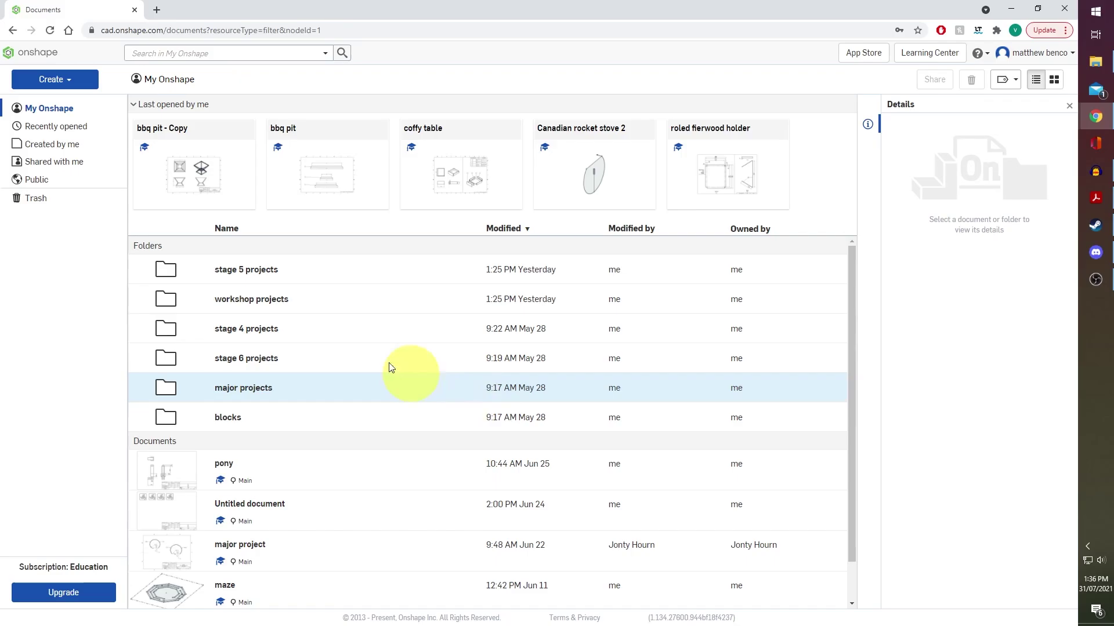
{"action": "right_click", "coordinate": [192, 172]}
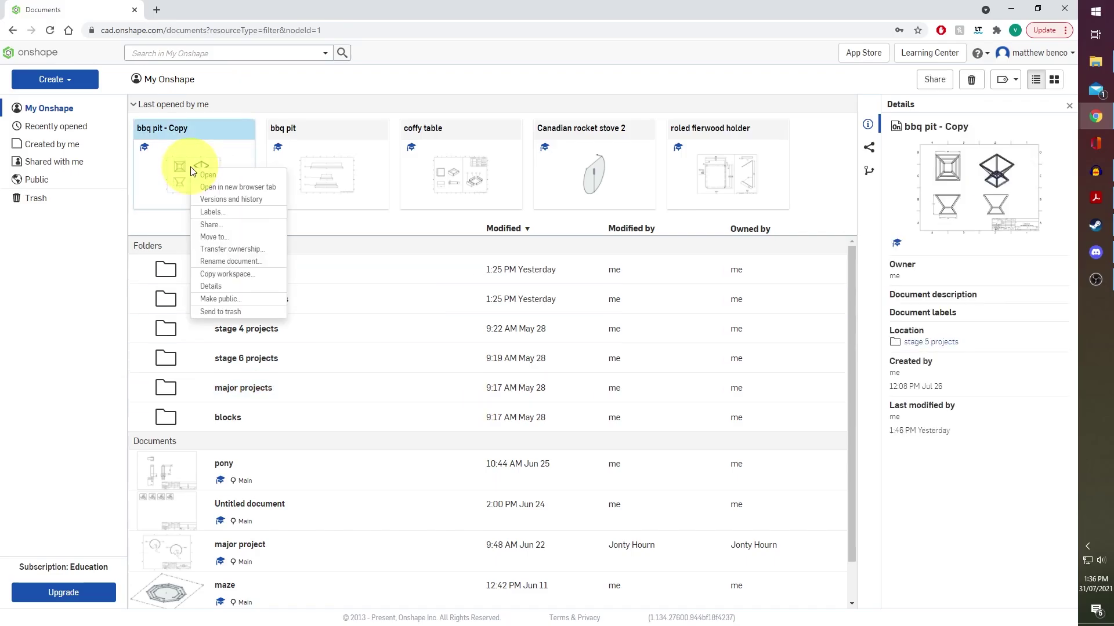
{"action": "left_click", "coordinate": [254, 277]}
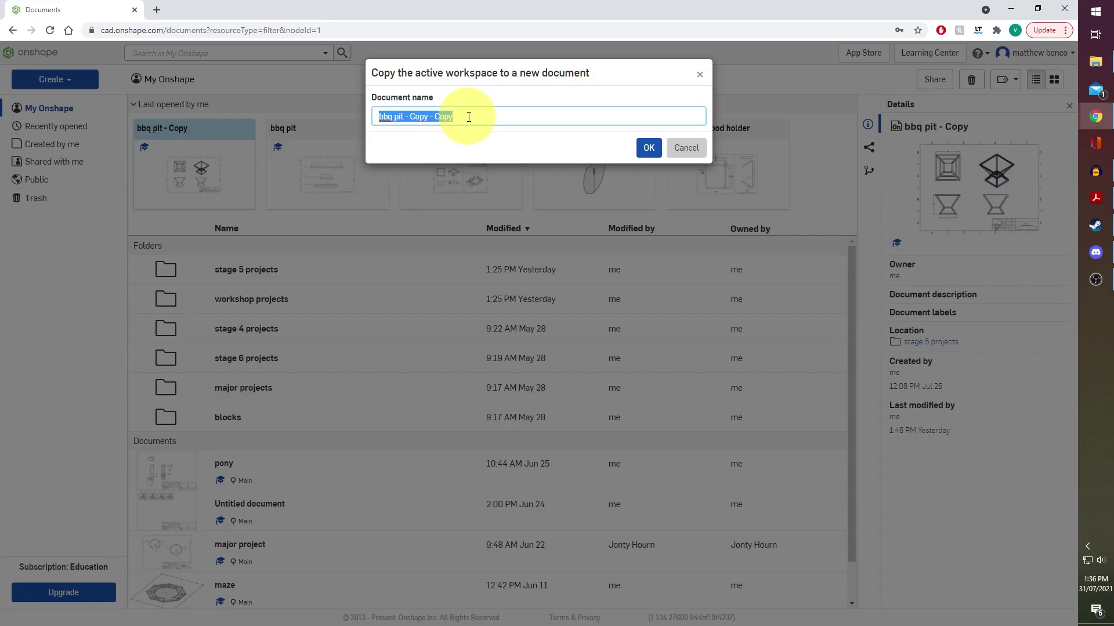
{"action": "type", "text": "name fire bowl"}
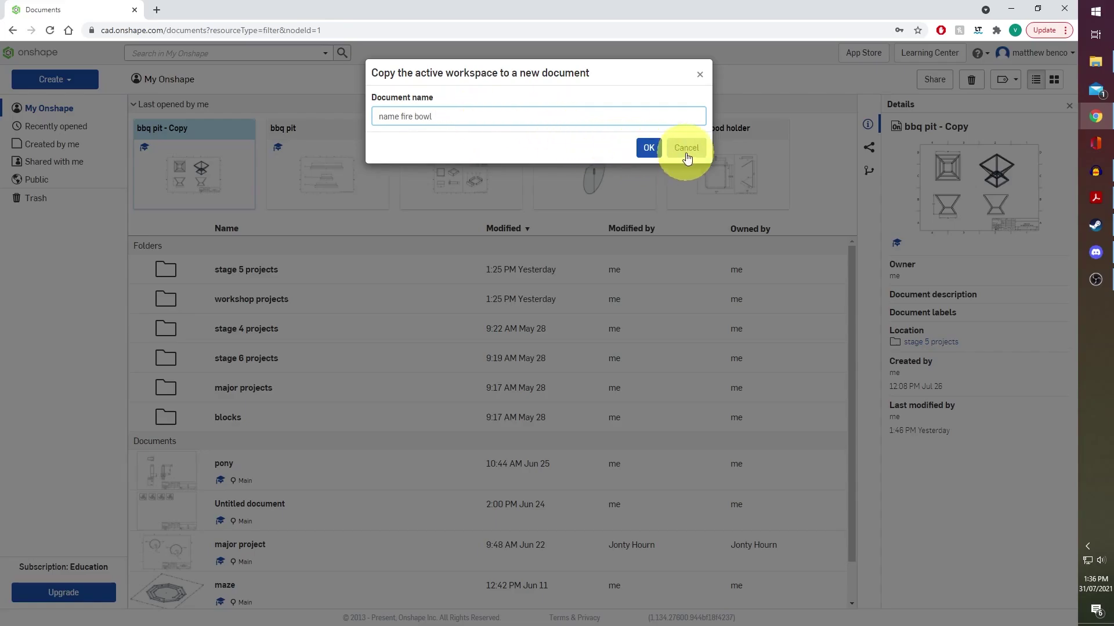
{"action": "left_click", "coordinate": [650, 148]}
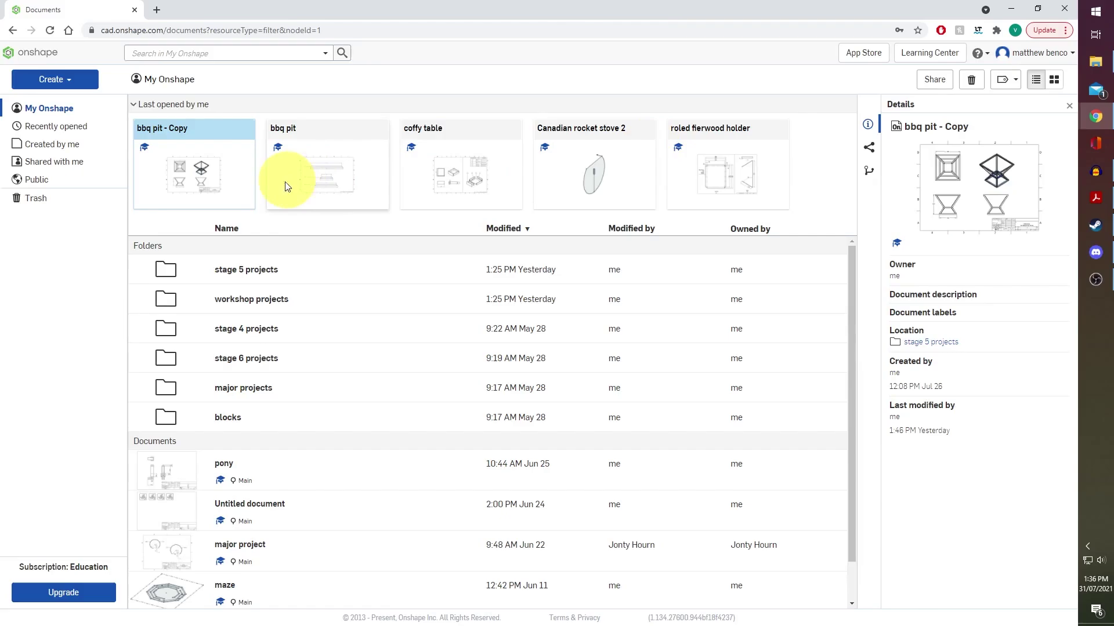
Open the name fire bowl document and display Assembly 1 to view the whole frame.
{"action": "double_click", "coordinate": [229, 187]}
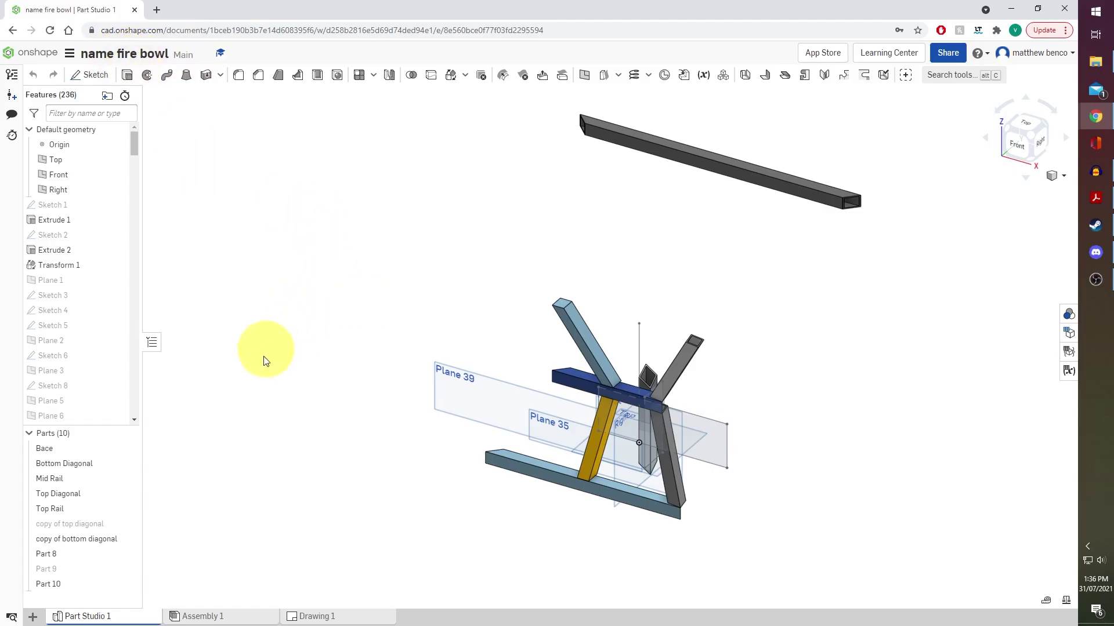
{"action": "left_click", "coordinate": [232, 619]}
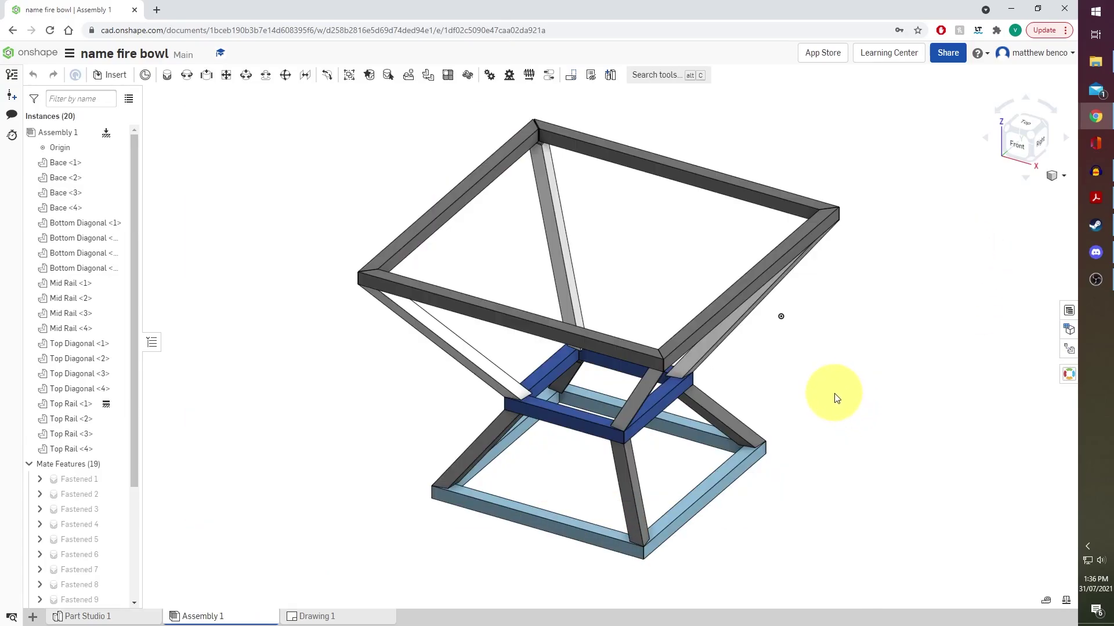
{"action": "right_click_drag", "start_coordinate": [789, 419], "coordinate": [811, 405]}
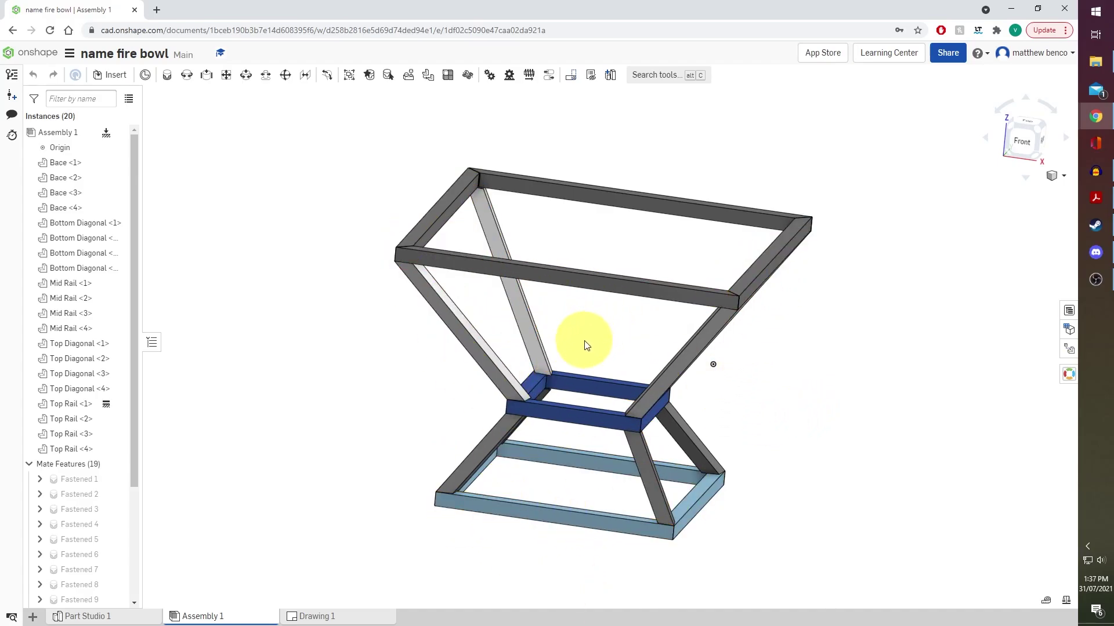
Create a new Part Studio in context of Assembly 1, placed at the assembly origin.
{"action": "left_click", "coordinate": [608, 77]}
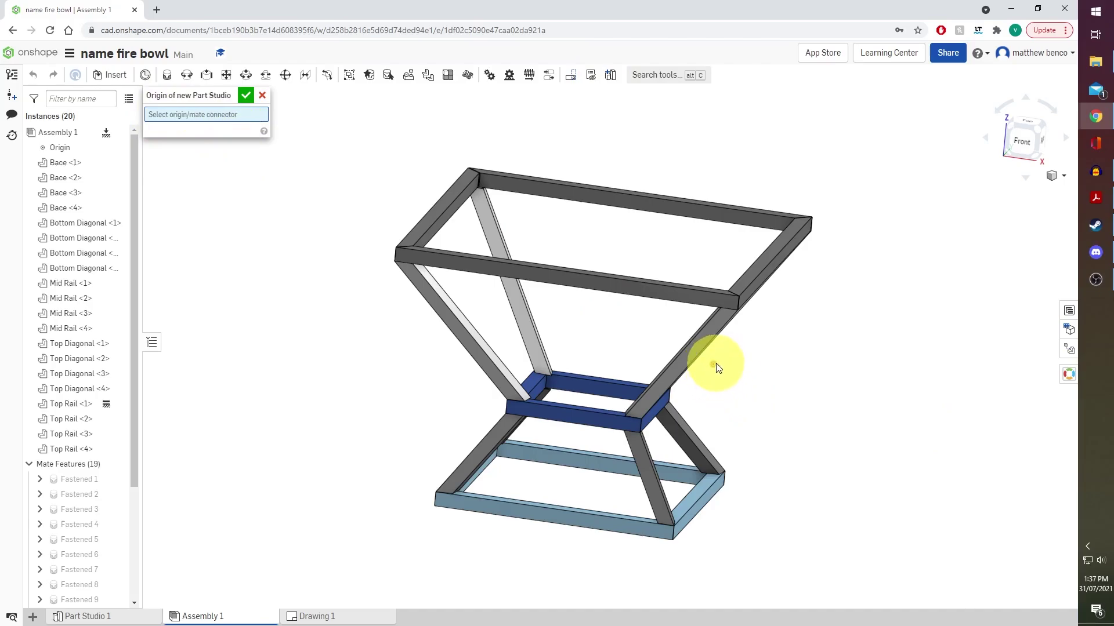
{"action": "left_click", "coordinate": [715, 363]}
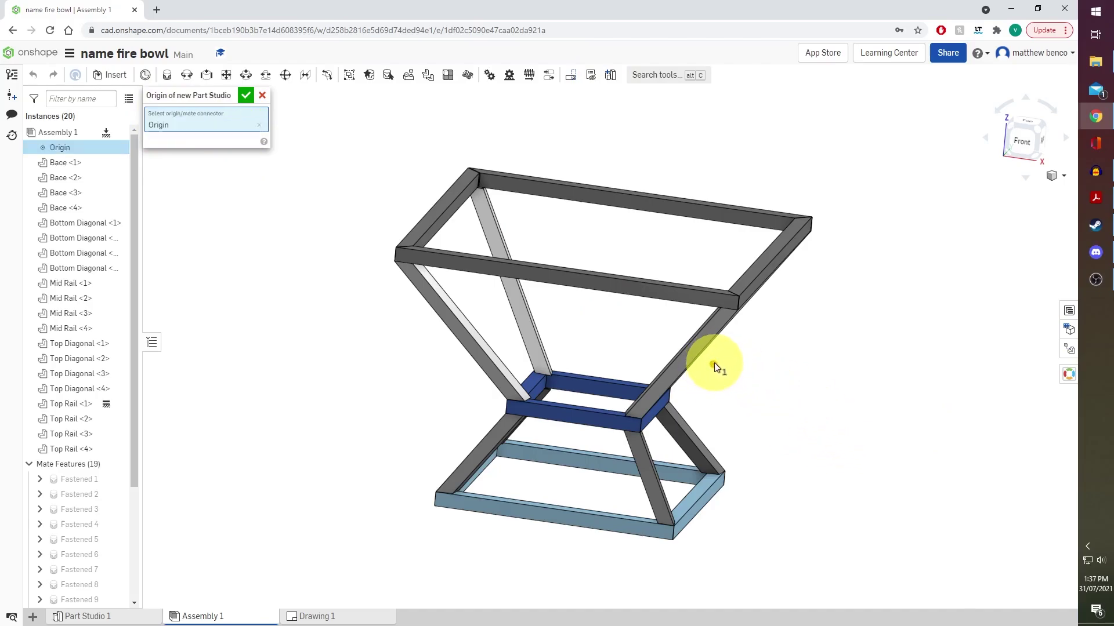
{"action": "left_click", "coordinate": [246, 95]}
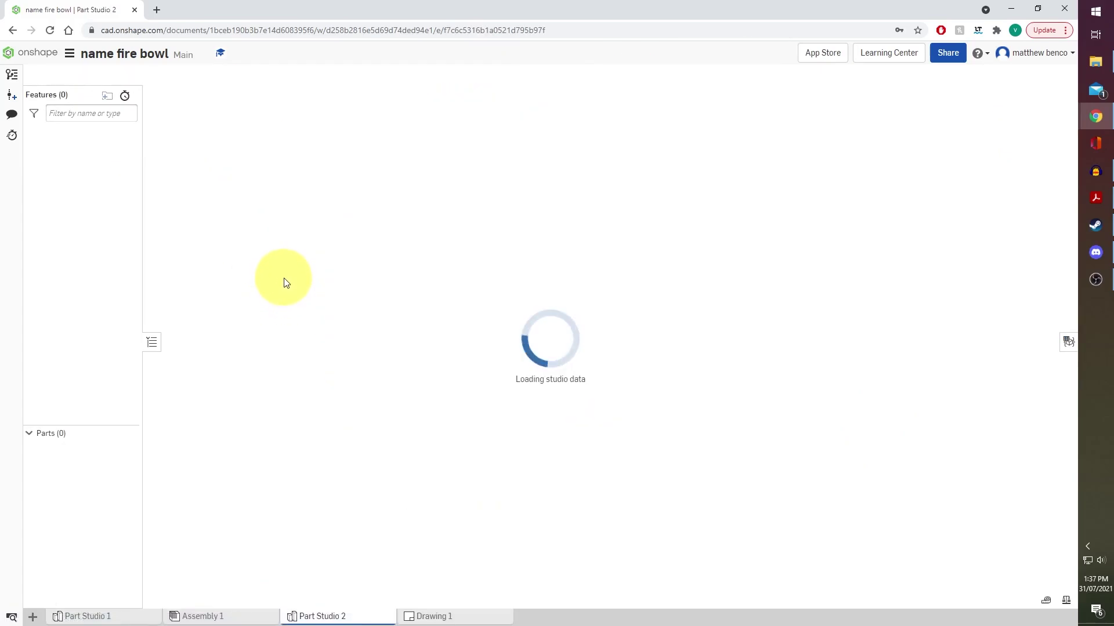
Start a Three point plane and pick the inner upper corner of the right front top diagonal as its first point.
{"action": "mouse_move", "coordinate": [539, 348]}
{"action": "right_mouse_down"}
{"action": "mouse_move", "coordinate": [541, 309]}
{"action": "mouse_move", "coordinate": [545, 348]}
{"action": "mouse_move", "coordinate": [534, 331]}
{"action": "mouse_move", "coordinate": [546, 333]}
{"action": "right_mouse_up"}
{"action": "left_click", "coordinate": [1023, 138]}
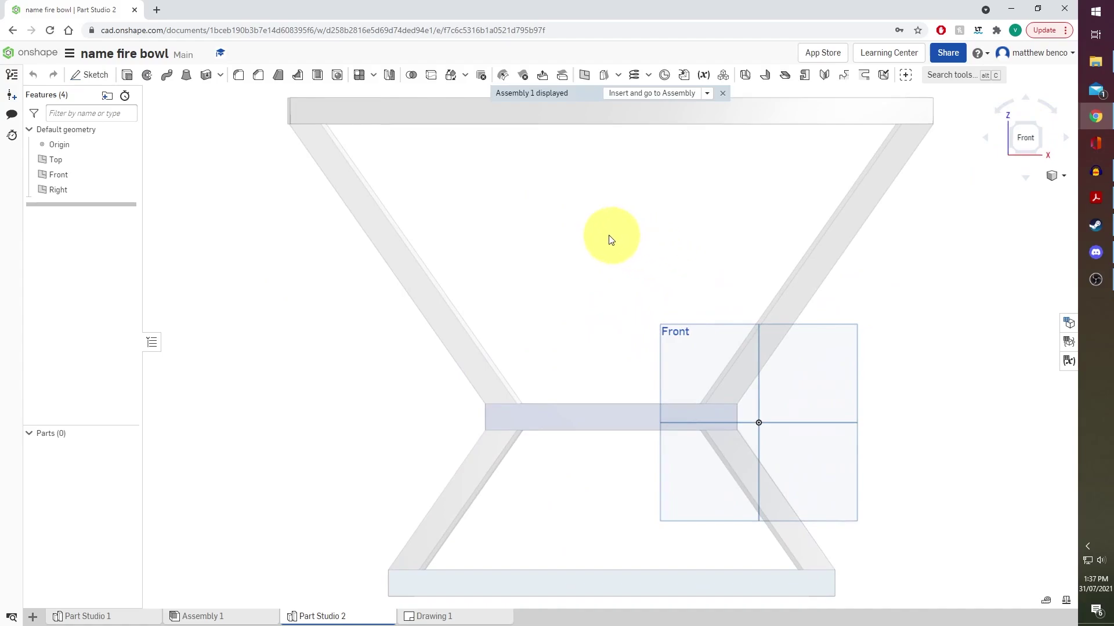
{"action": "scroll", "coordinate": [610, 239], "scroll_direction": "down", "scroll_amount": 4}
{"action": "right_click_drag", "start_coordinate": [630, 228], "coordinate": [593, 95]}
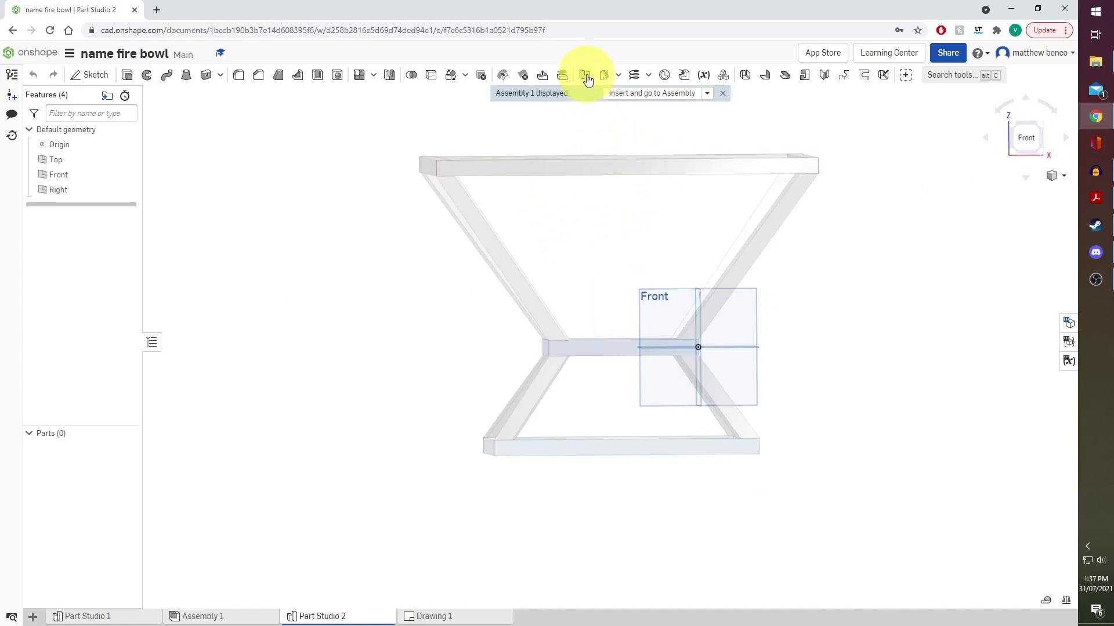
{"action": "left_click", "coordinate": [586, 78]}
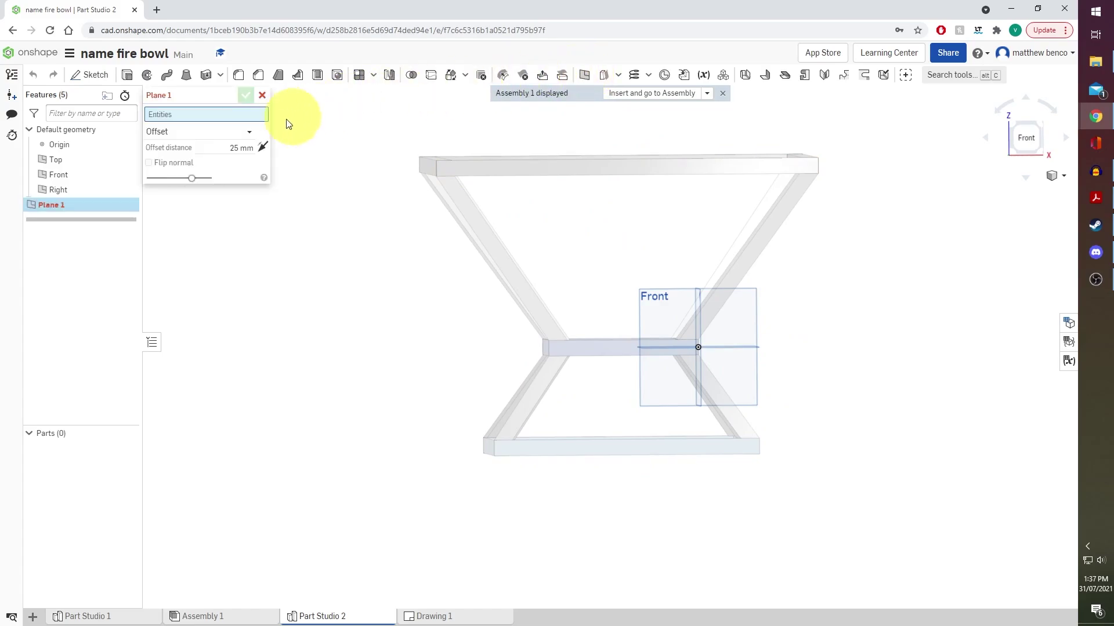
{"action": "left_click", "coordinate": [247, 130]}
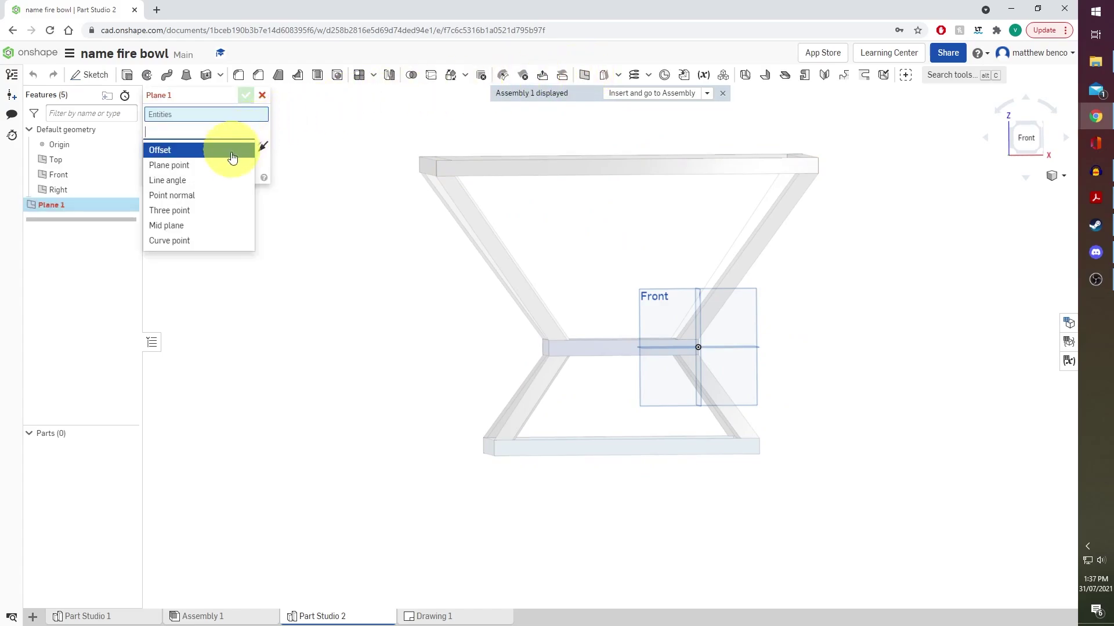
{"action": "left_click", "coordinate": [223, 211]}
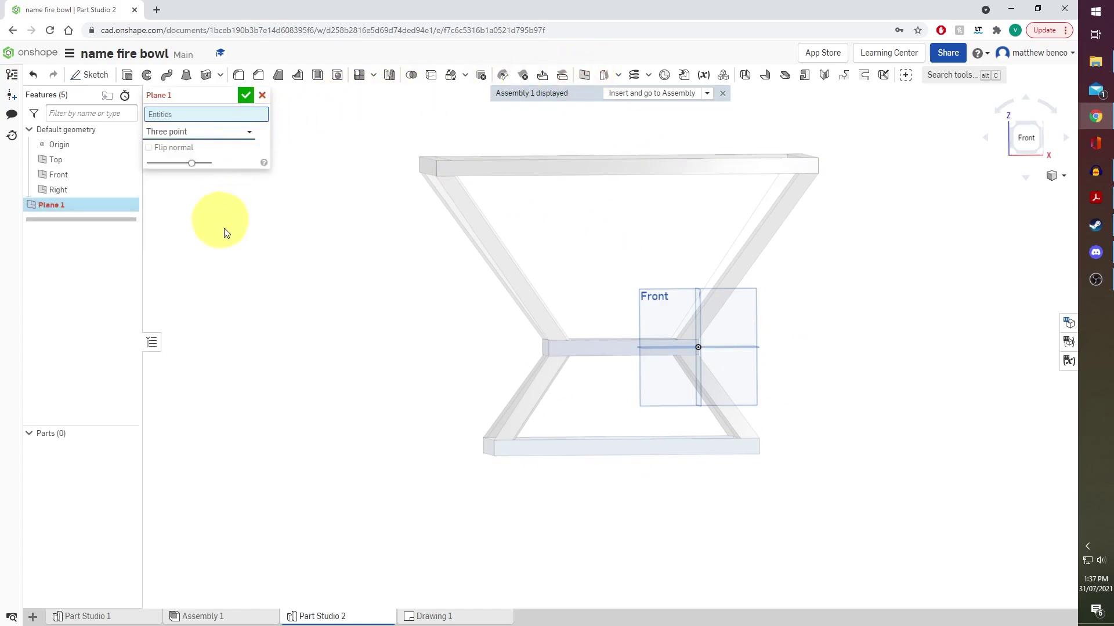
{"action": "scroll", "coordinate": [818, 187], "scroll_direction": "up", "scroll_amount": 3}
{"action": "scroll", "coordinate": [817, 188], "scroll_direction": "up", "scroll_amount": 5}
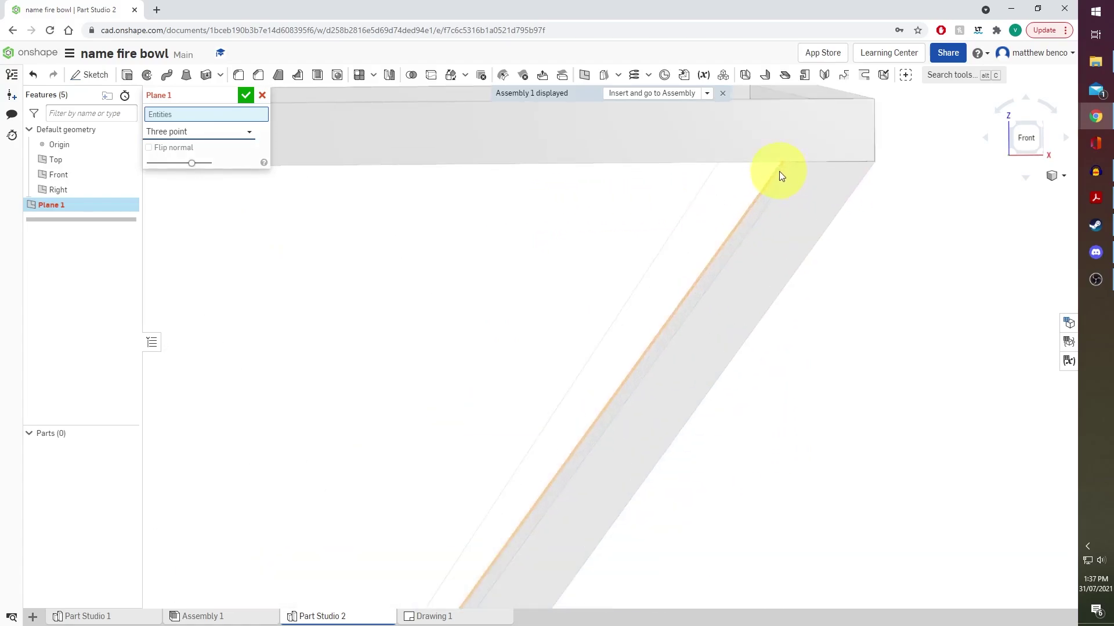
{"action": "scroll", "coordinate": [822, 189], "scroll_direction": "down", "scroll_amount": 8}
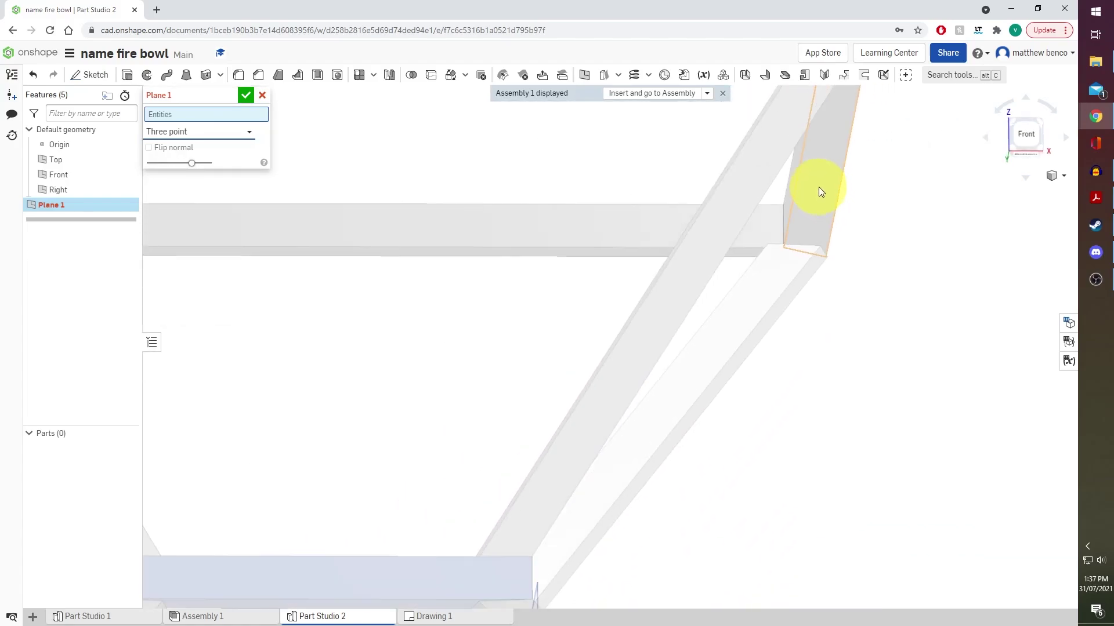
{"action": "scroll", "coordinate": [815, 168], "scroll_direction": "up", "scroll_amount": 5}
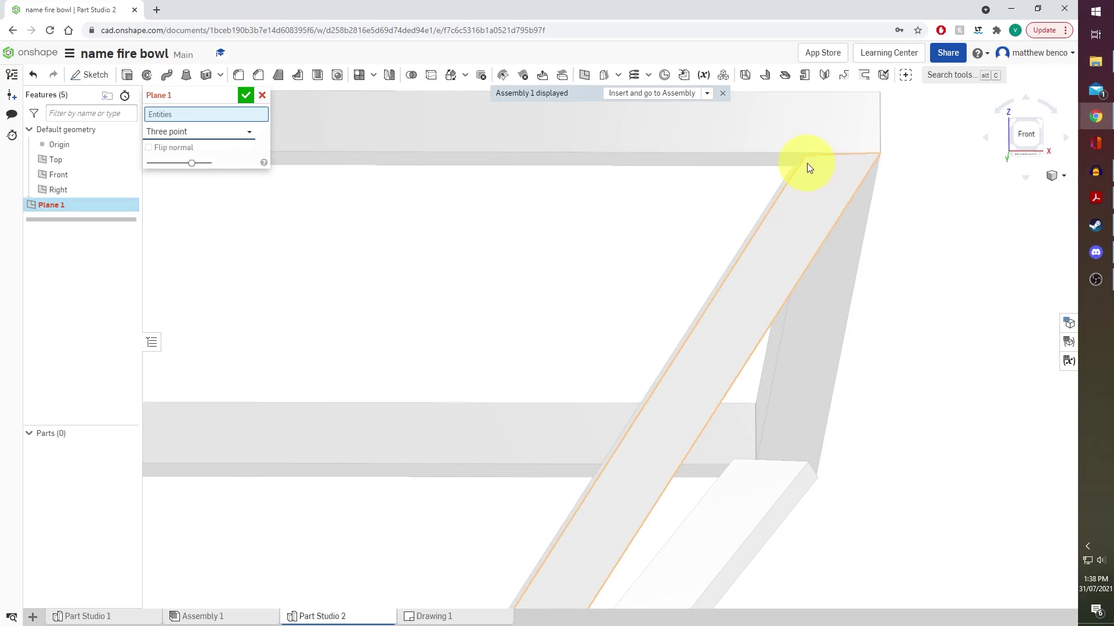
{"action": "left_click", "coordinate": [803, 155]}
Complete the three-point plane with the inner lower corners of both front top diagonals where they meet the mid rail.
{"action": "scroll", "coordinate": [803, 155], "scroll_direction": "down", "scroll_amount": 8}
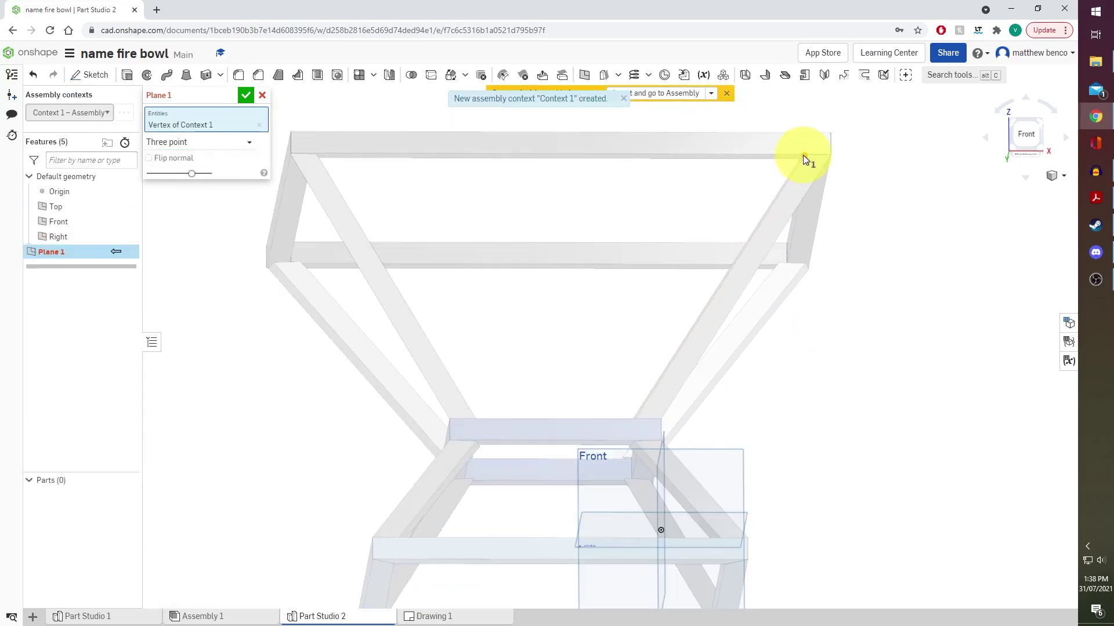
{"action": "right_click_drag", "start_coordinate": [664, 353], "coordinate": [653, 394]}
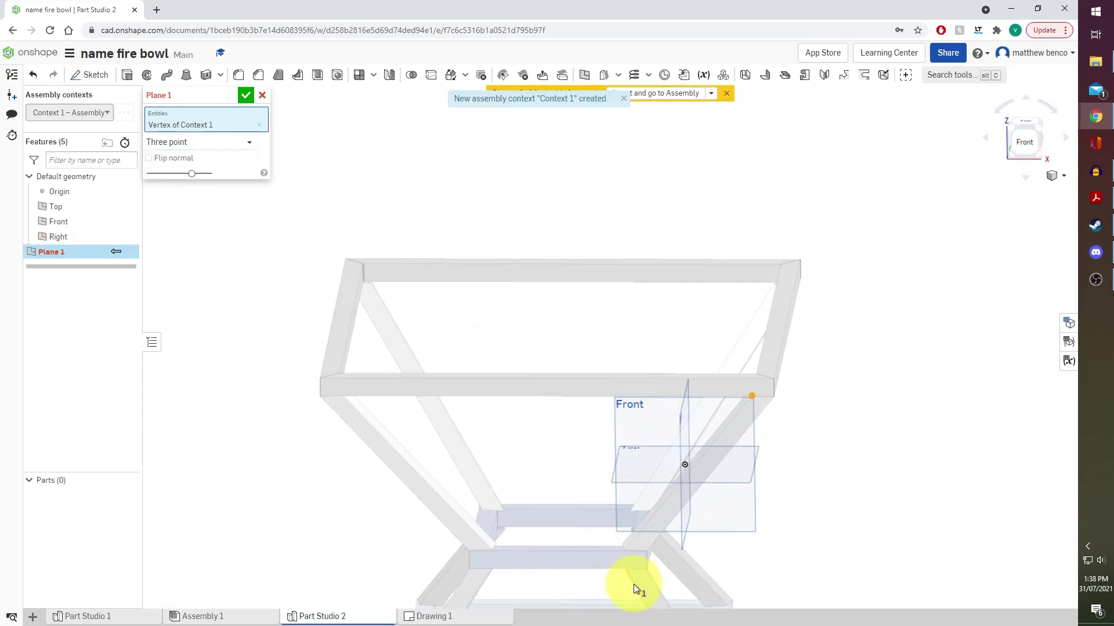
{"action": "scroll", "coordinate": [636, 535], "scroll_direction": "up", "scroll_amount": 6}
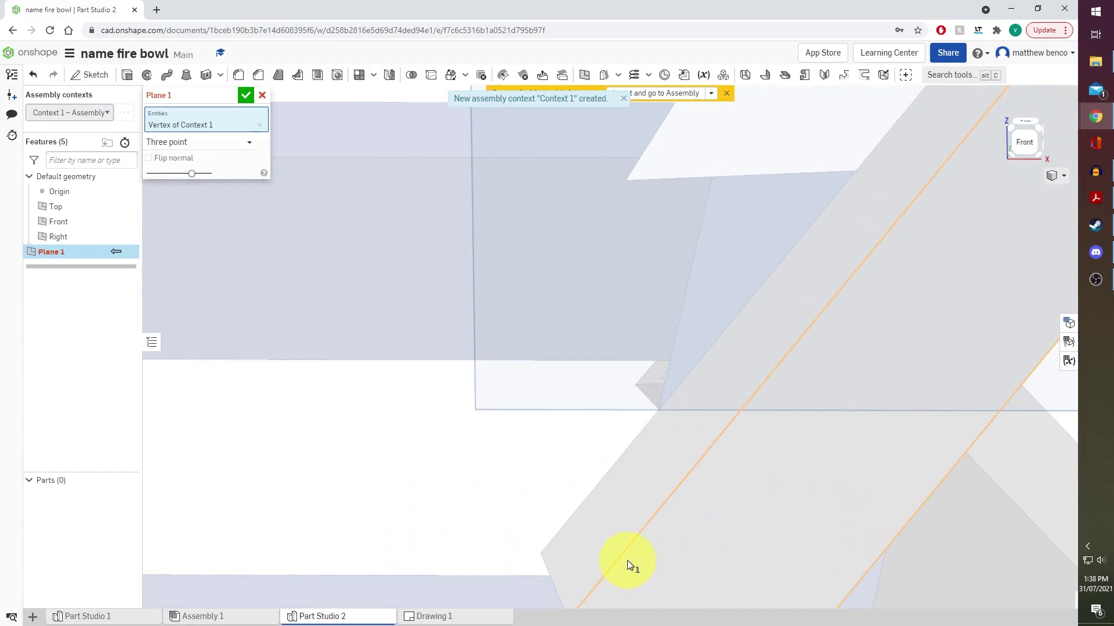
{"action": "middle_click_drag", "start_coordinate": [628, 561], "coordinate": [674, 431]}
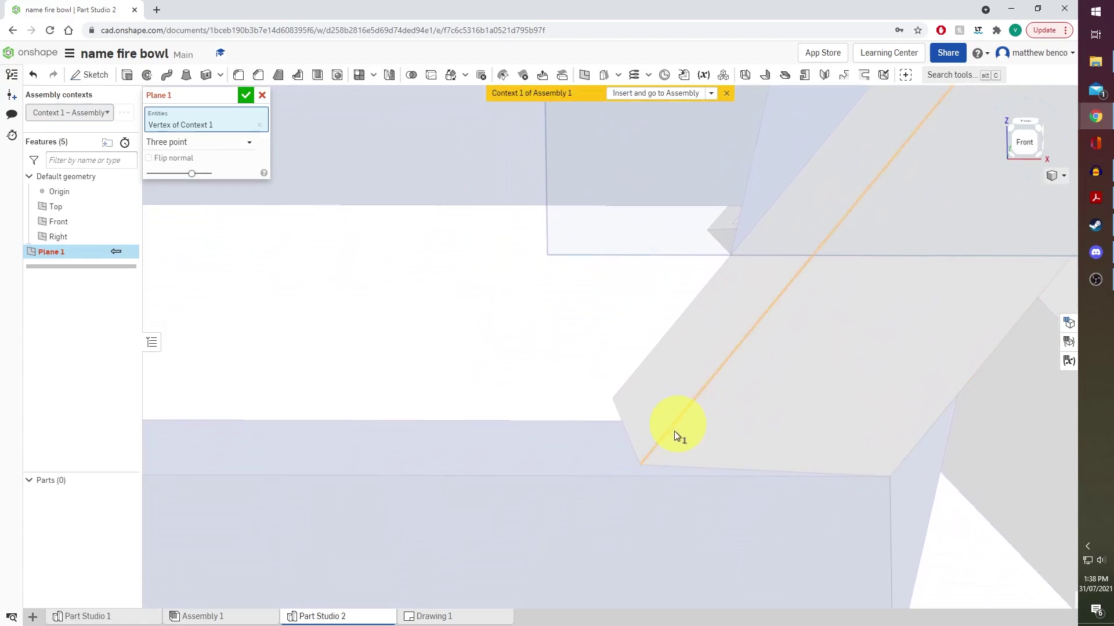
{"action": "left_click", "coordinate": [640, 465]}
{"action": "scroll", "coordinate": [641, 463], "scroll_direction": "down", "scroll_amount": 4}
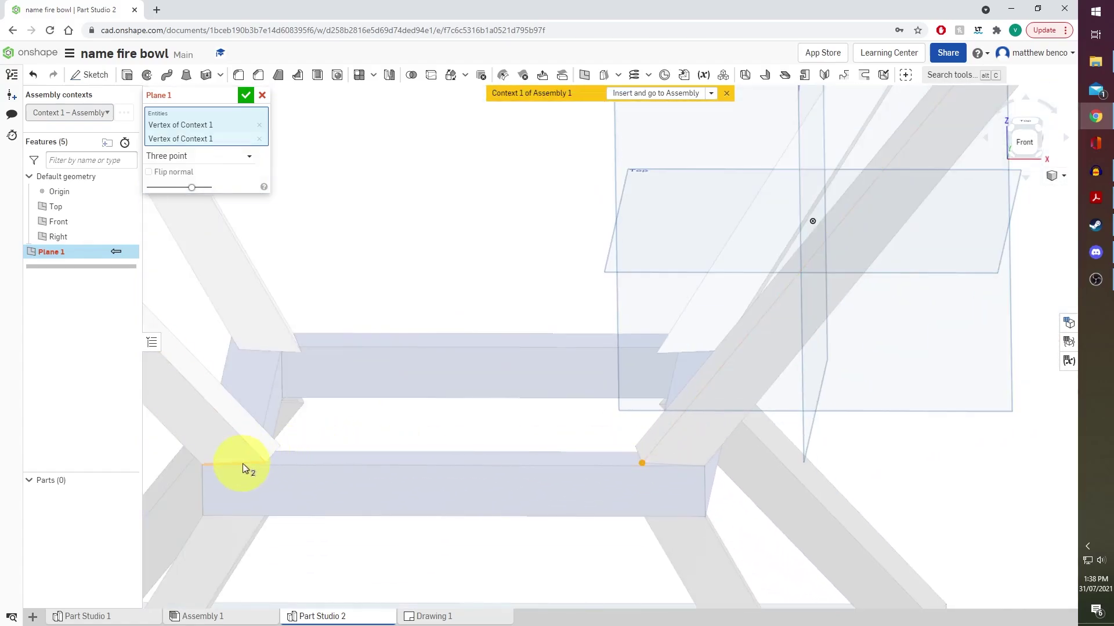
{"action": "left_click", "coordinate": [266, 464]}
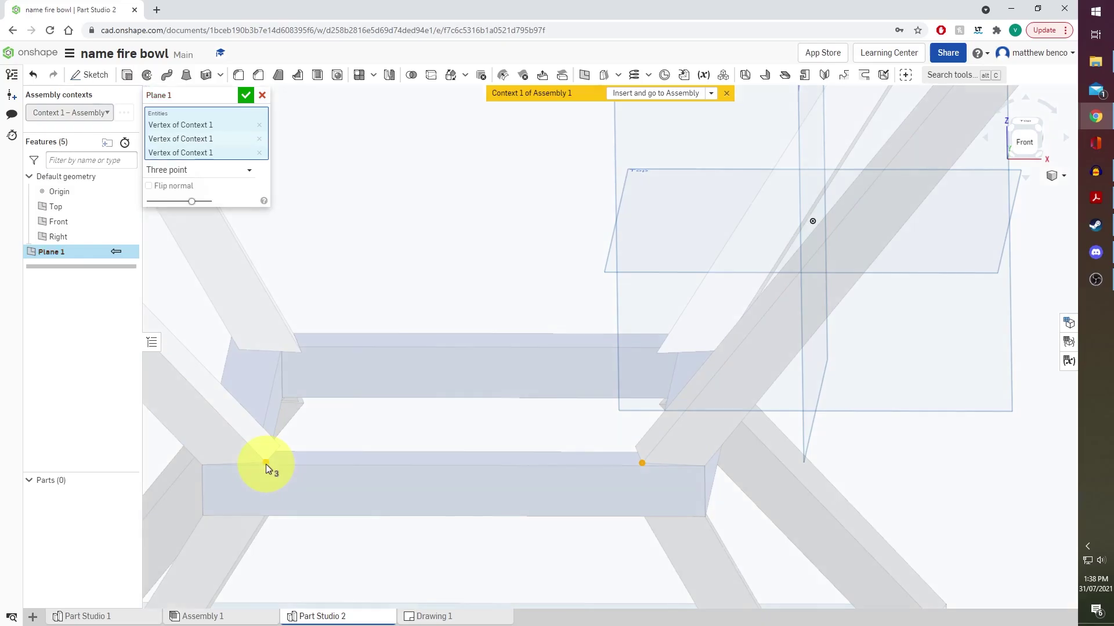
{"action": "scroll", "coordinate": [322, 445], "scroll_direction": "down", "scroll_amount": 5}
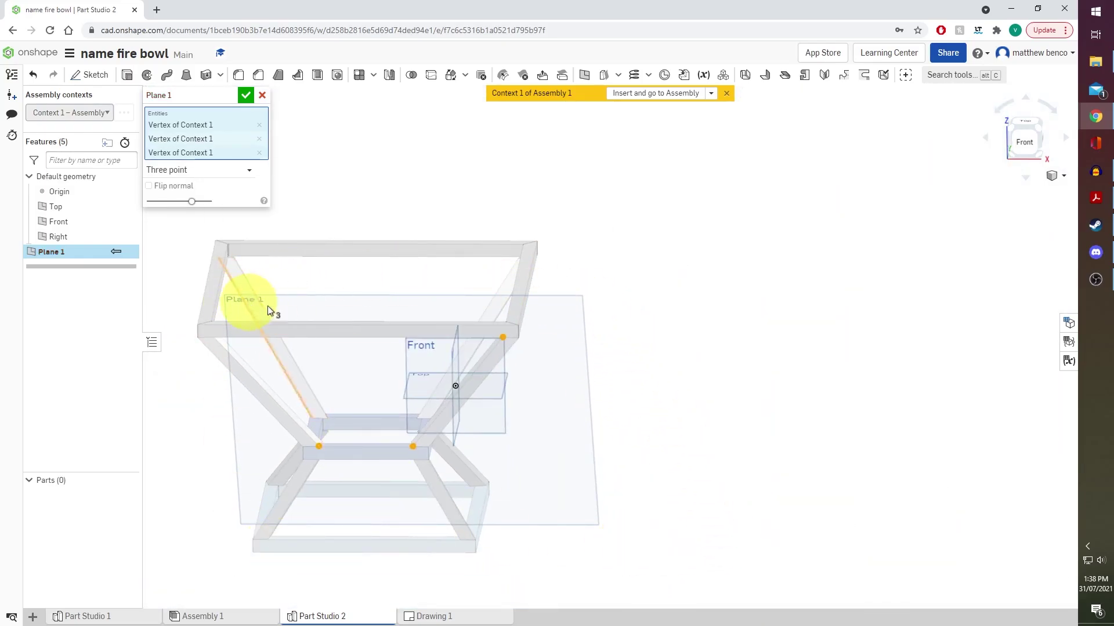
{"action": "right_click_drag", "start_coordinate": [737, 487], "coordinate": [819, 437]}
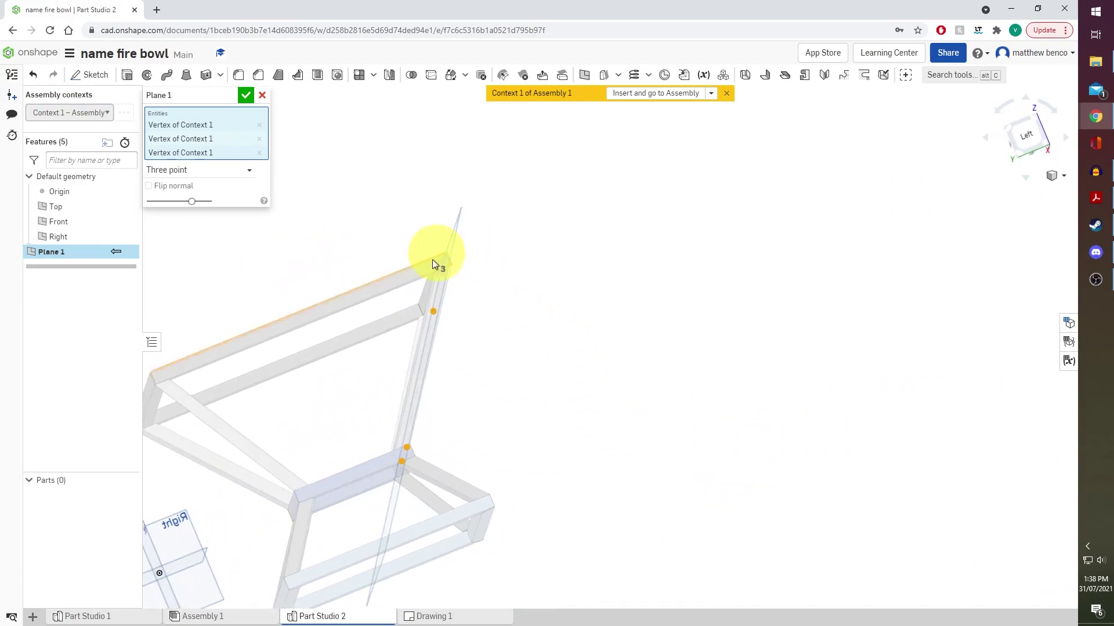
{"action": "right_click_drag", "start_coordinate": [455, 468], "coordinate": [639, 405]}
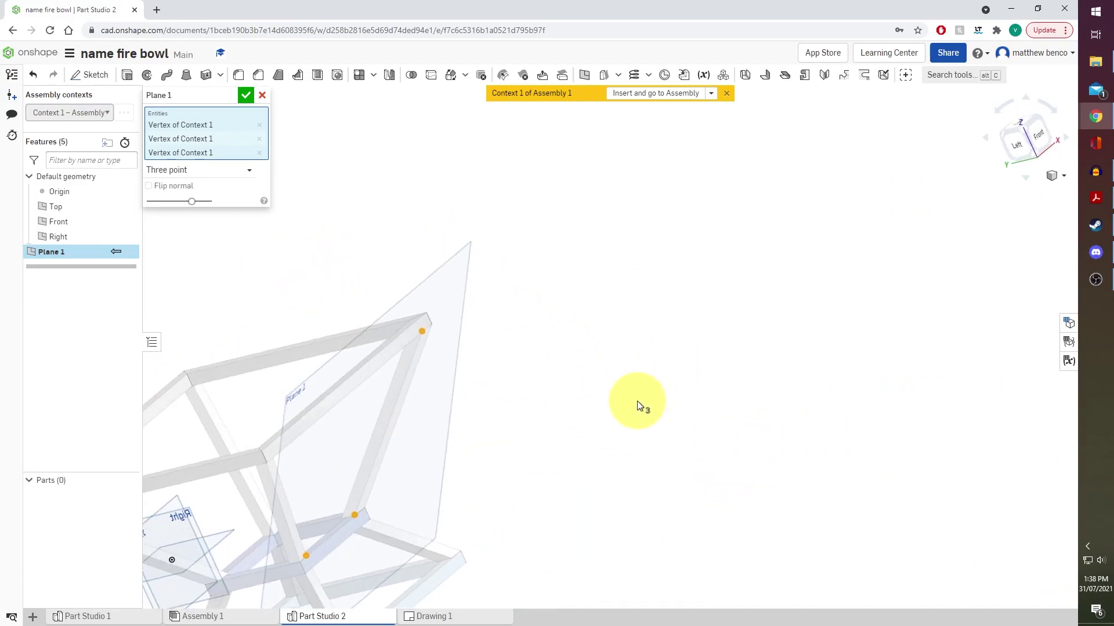
{"action": "left_click", "coordinate": [245, 96]}
Sketch two rectangles side by side on Plane 1 between the top diagonals, about 66 by 79 mm and 73 by 86 mm.
{"action": "right_click_drag", "start_coordinate": [631, 522], "coordinate": [430, 385]}
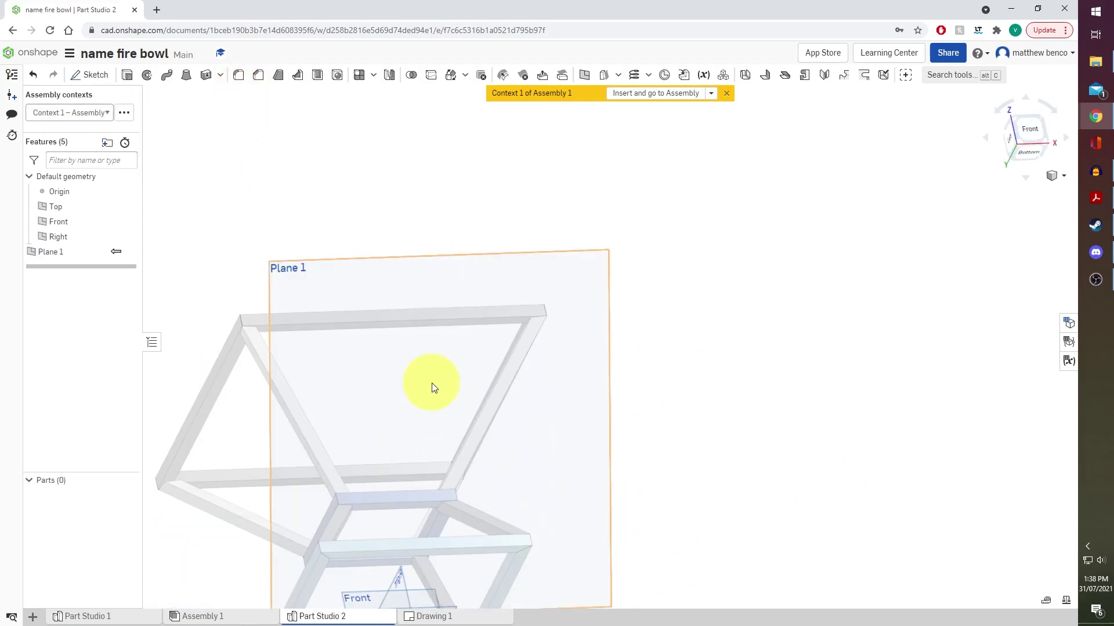
{"action": "left_click", "coordinate": [84, 77]}
{"action": "left_click", "coordinate": [306, 283]}
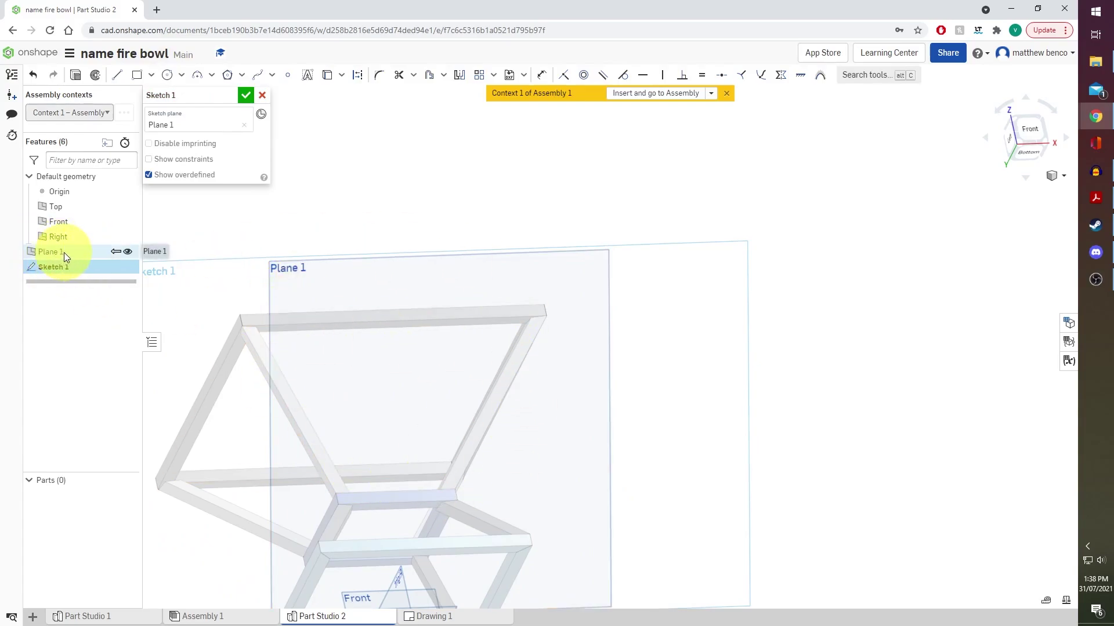
{"action": "right_click_drag", "start_coordinate": [327, 173], "coordinate": [420, 300]}
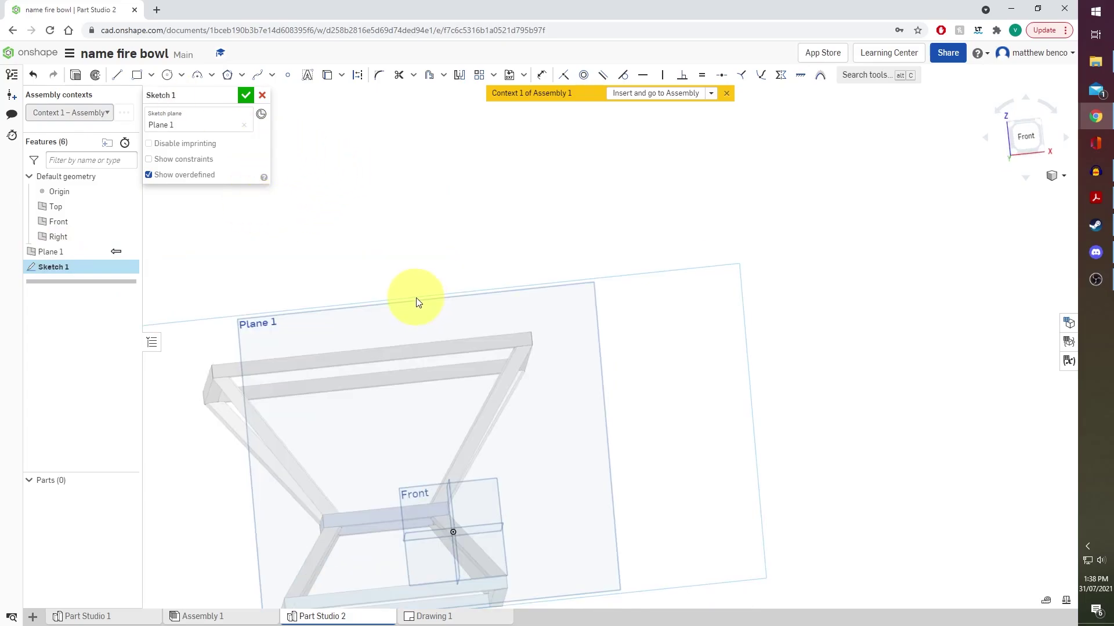
{"action": "left_click", "coordinate": [137, 75]}
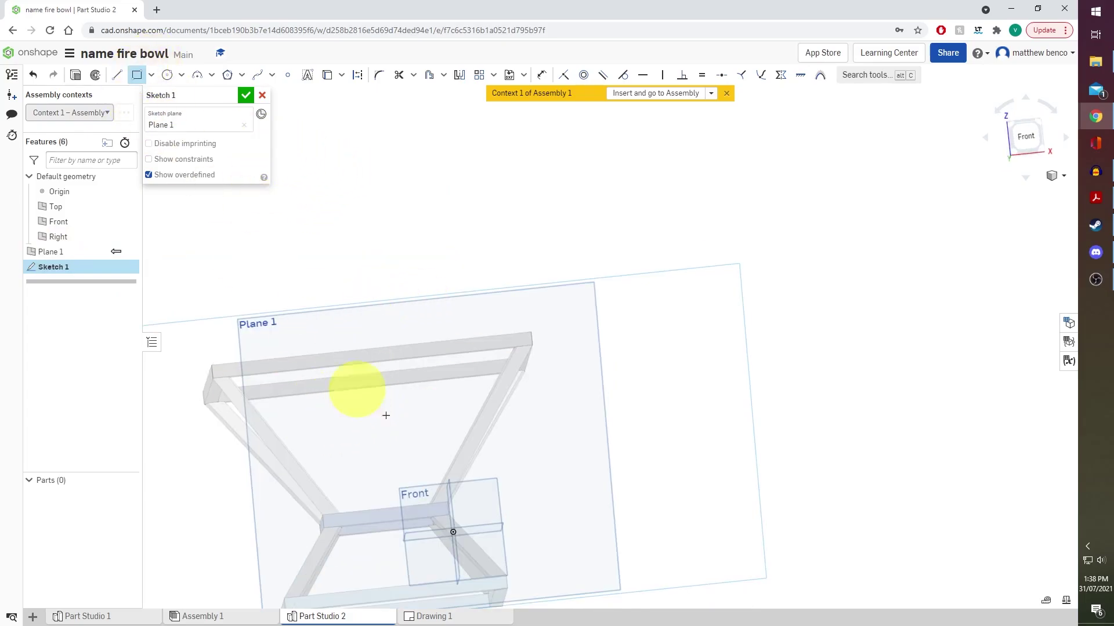
{"action": "left_click_drag", "start_coordinate": [307, 421], "coordinate": [329, 418]}
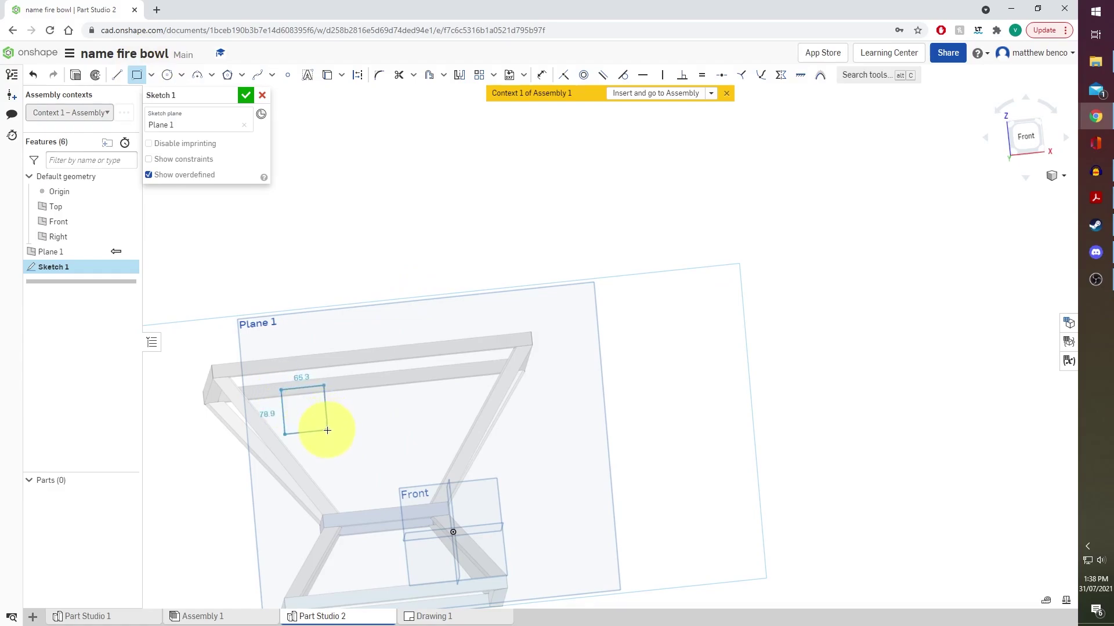
{"action": "left_click", "coordinate": [327, 431]}
{"action": "left_click", "coordinate": [418, 432]}
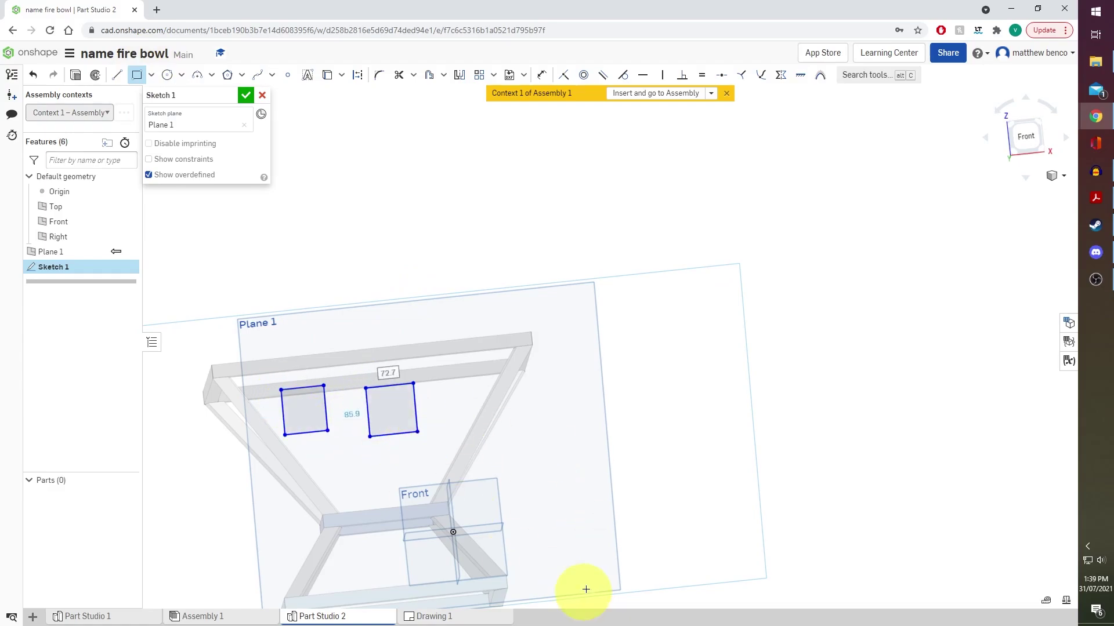
Sketch two narrow rectangles on Plane 1, about 19 by 156 mm beside the right top diagonal and 19 by 101 mm above the mid rail.
{"action": "left_click", "coordinate": [445, 355]}
{"action": "left_click", "coordinate": [466, 443]}
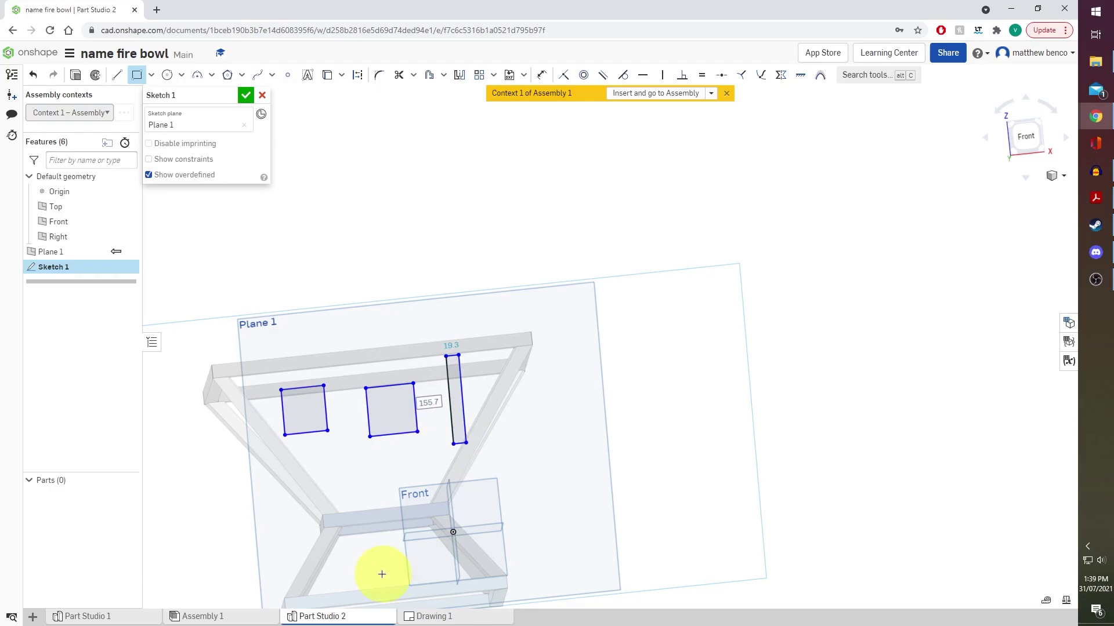
{"action": "left_click", "coordinate": [353, 455]}
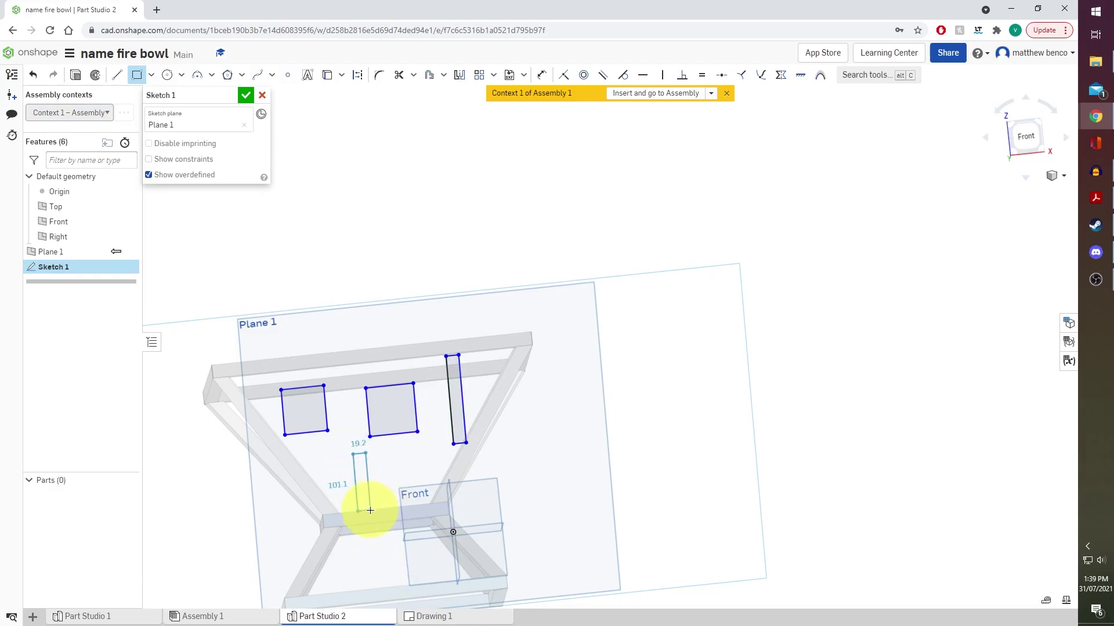
{"action": "left_click", "coordinate": [371, 510]}
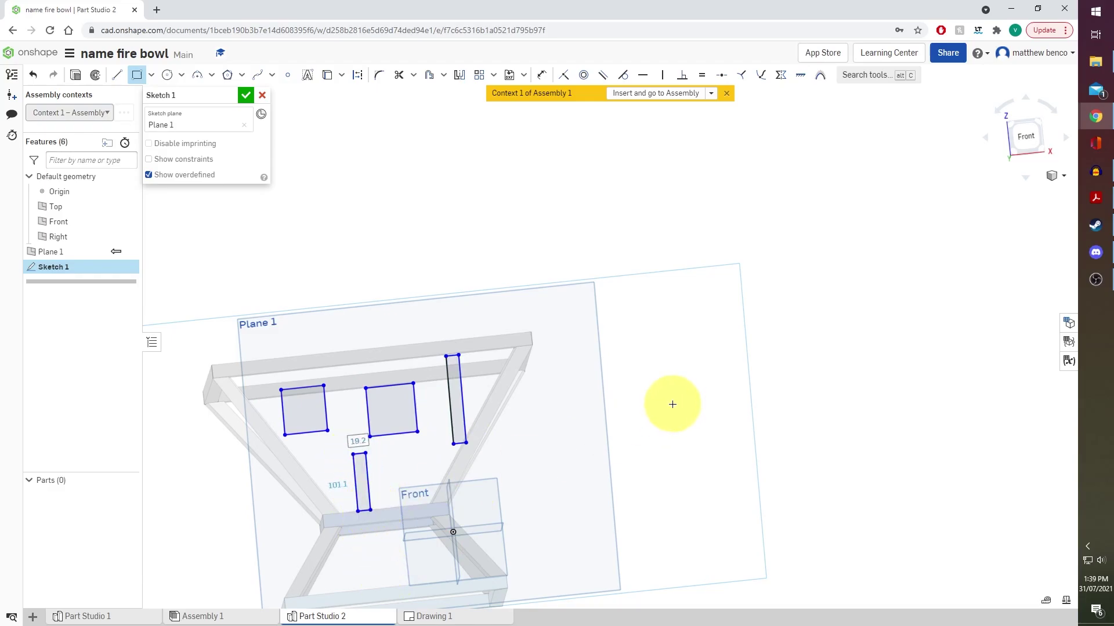
Sketch a circle about 33 mm in diameter near the upper end of the right top diagonal and finish the sketch.
{"action": "left_click", "coordinate": [167, 75]}
{"action": "left_click", "coordinate": [521, 382]}
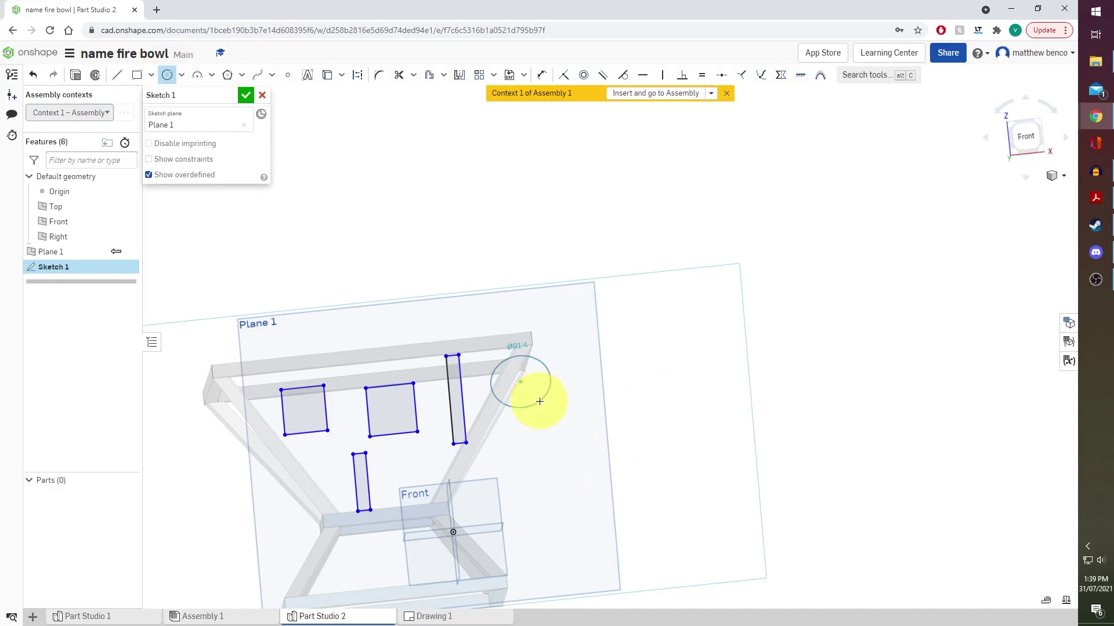
{"action": "right_click_drag", "start_coordinate": [574, 455], "coordinate": [514, 468]}
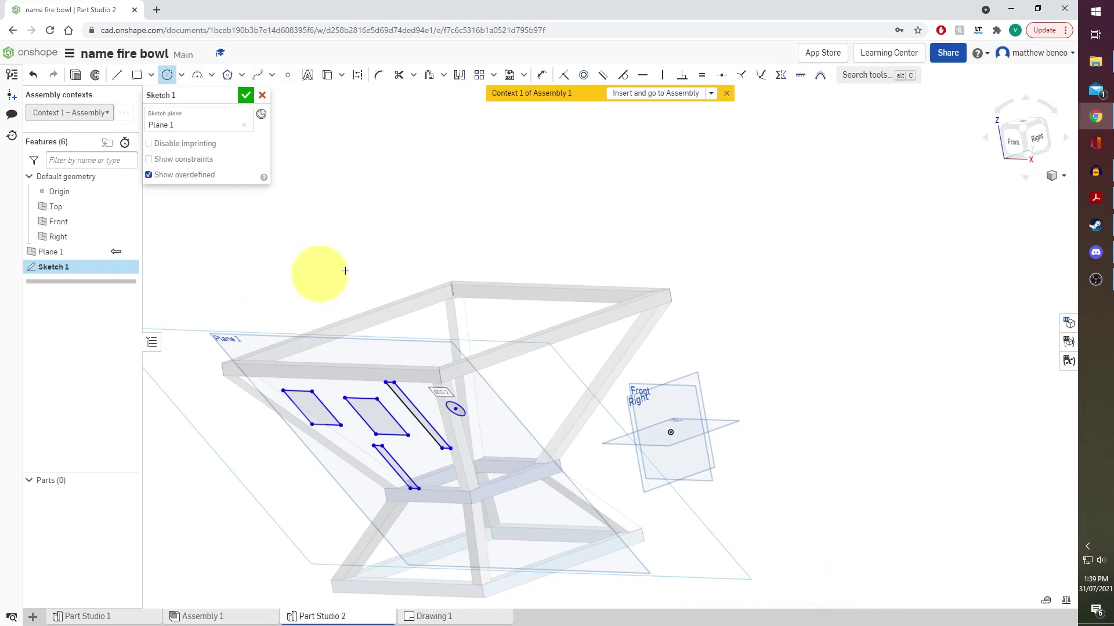
{"action": "mouse_move", "coordinate": [357, 281]}
{"action": "right_mouse_down"}
{"action": "mouse_move", "coordinate": [373, 270]}
{"action": "mouse_move", "coordinate": [331, 257]}
{"action": "right_mouse_up"}
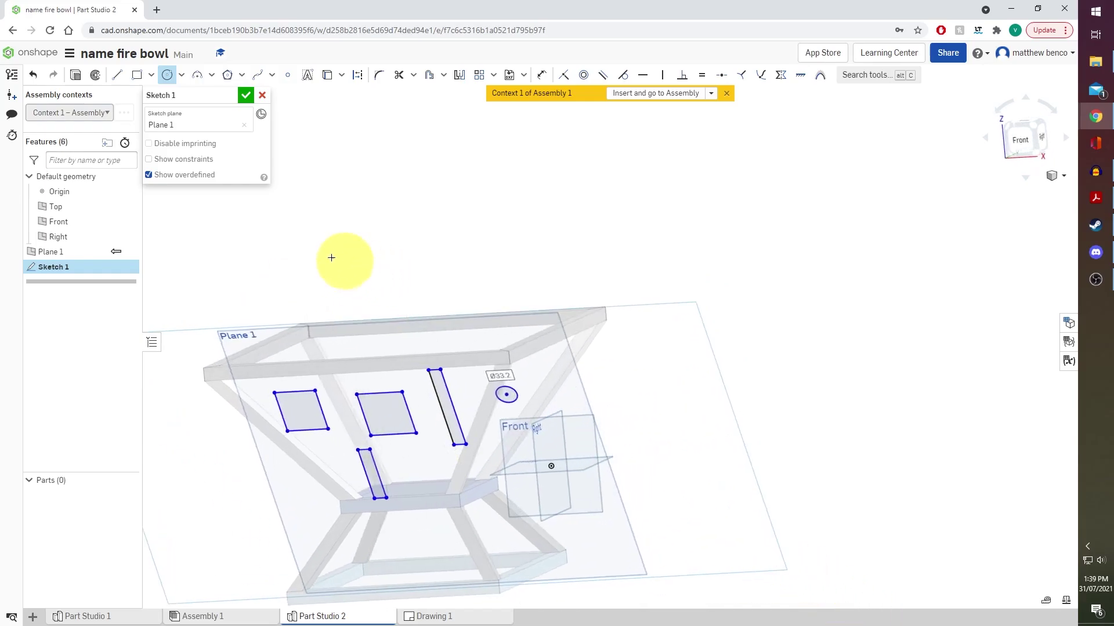
{"action": "left_click", "coordinate": [246, 95]}
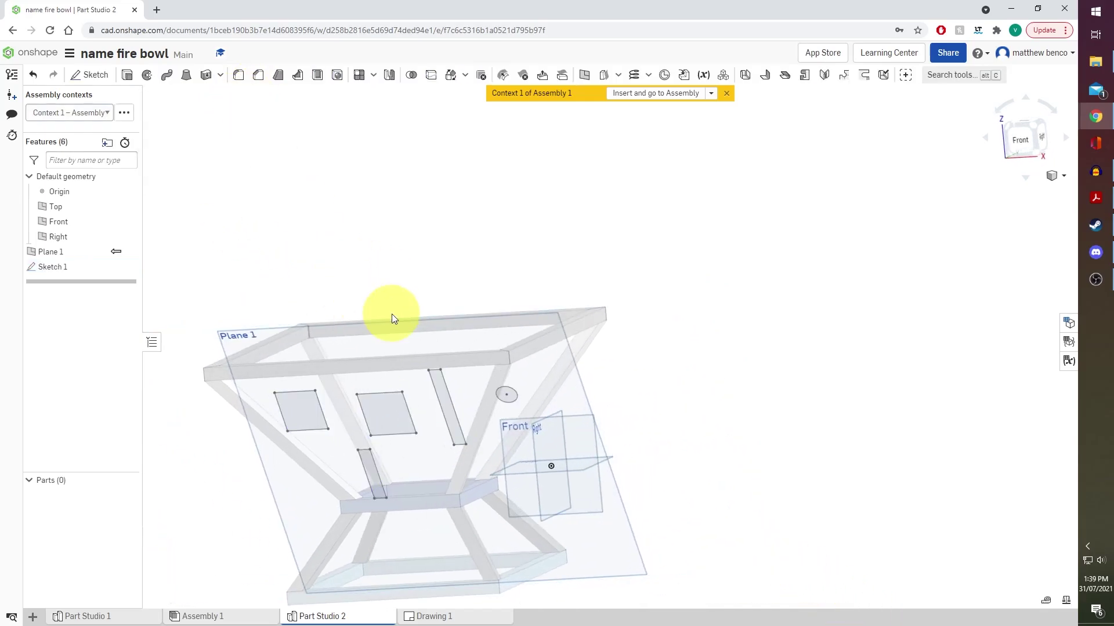
Extrude the four sketched rectangles 25 mm as new solid parts, leaving out the circle.
{"action": "left_click", "coordinate": [127, 74]}
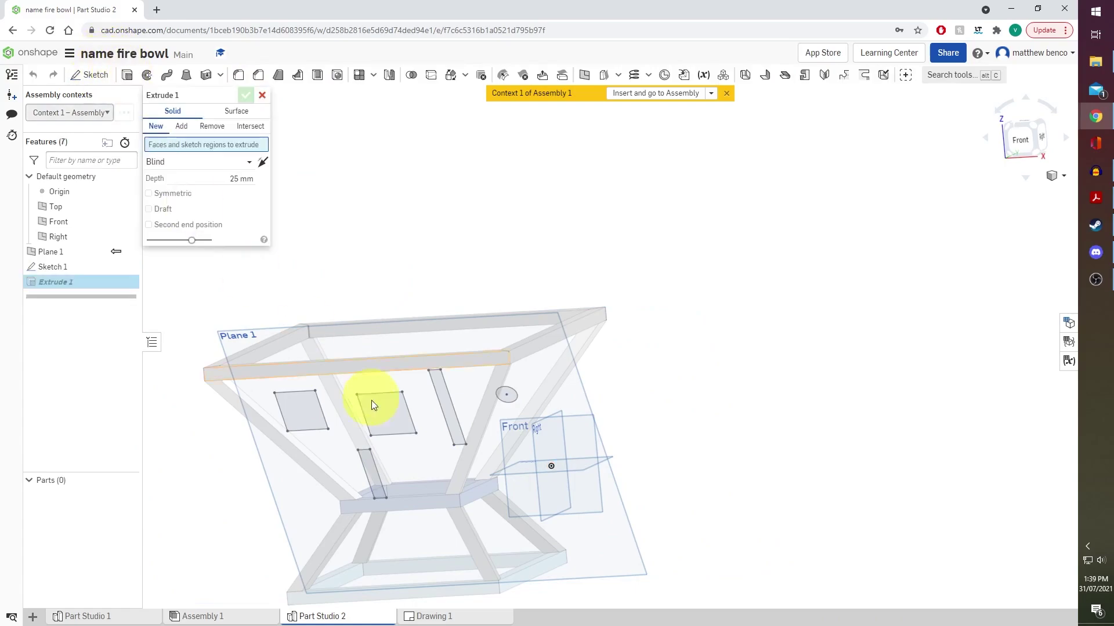
{"action": "left_click", "coordinate": [290, 402]}
{"action": "left_click", "coordinate": [384, 413]}
{"action": "left_click", "coordinate": [378, 467]}
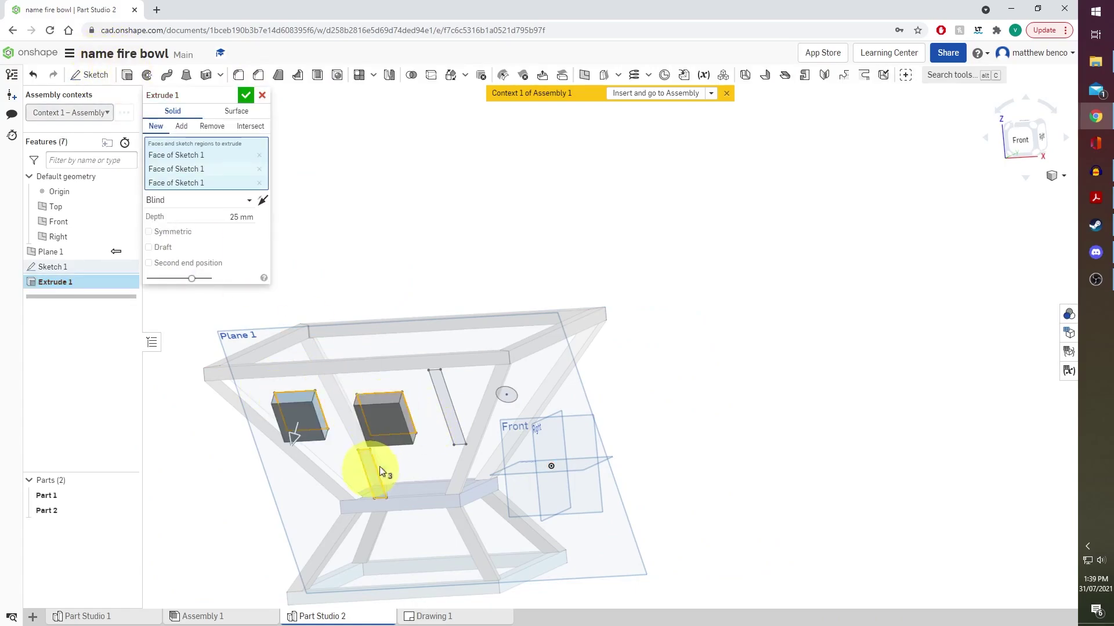
{"action": "left_click", "coordinate": [446, 394]}
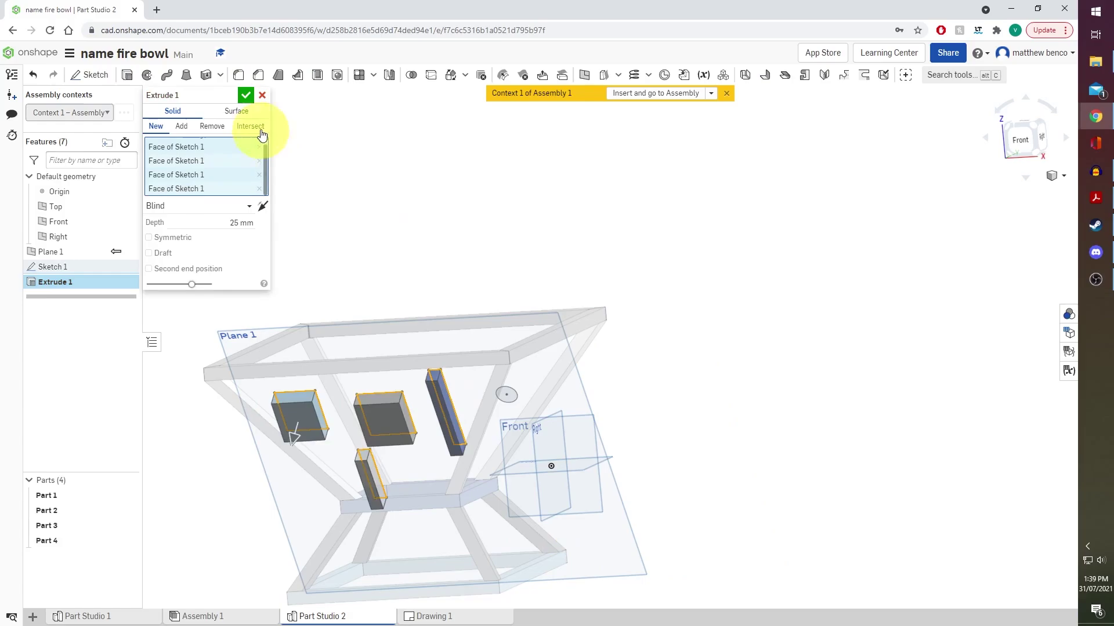
{"action": "left_click", "coordinate": [245, 95]}
{"action": "mouse_move", "coordinate": [597, 278]}
{"action": "right_mouse_down"}
{"action": "mouse_move", "coordinate": [613, 338]}
{"action": "mouse_move", "coordinate": [597, 289]}
{"action": "mouse_move", "coordinate": [607, 273]}
{"action": "mouse_move", "coordinate": [582, 291]}
{"action": "right_mouse_up"}
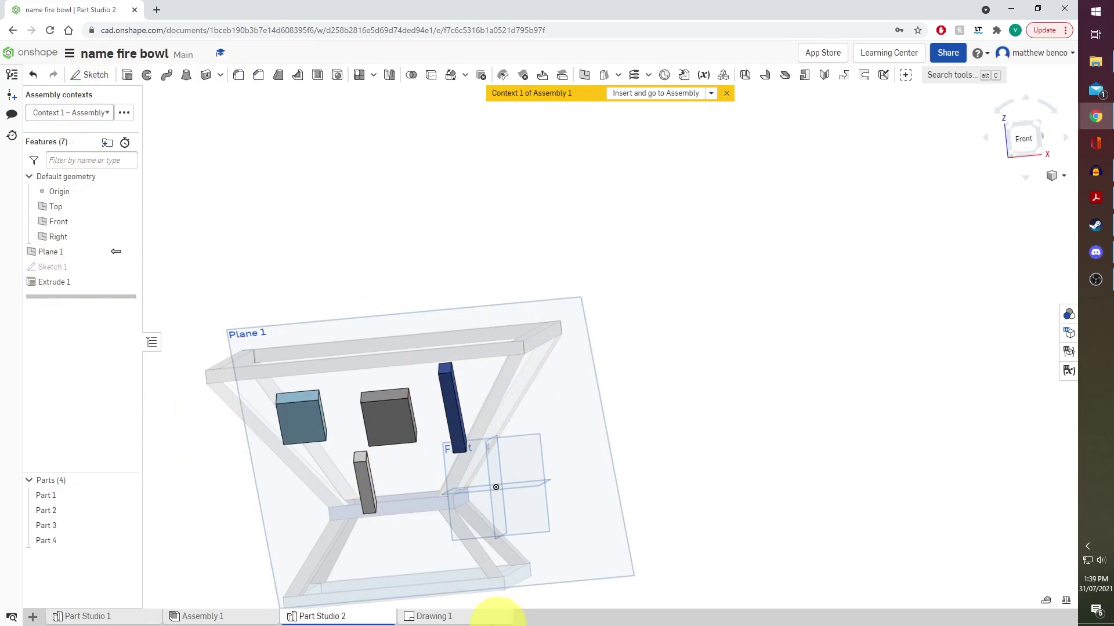
Go to Drawing 1 and add a new sheet after Sheet4.
{"action": "left_click", "coordinate": [467, 616]}
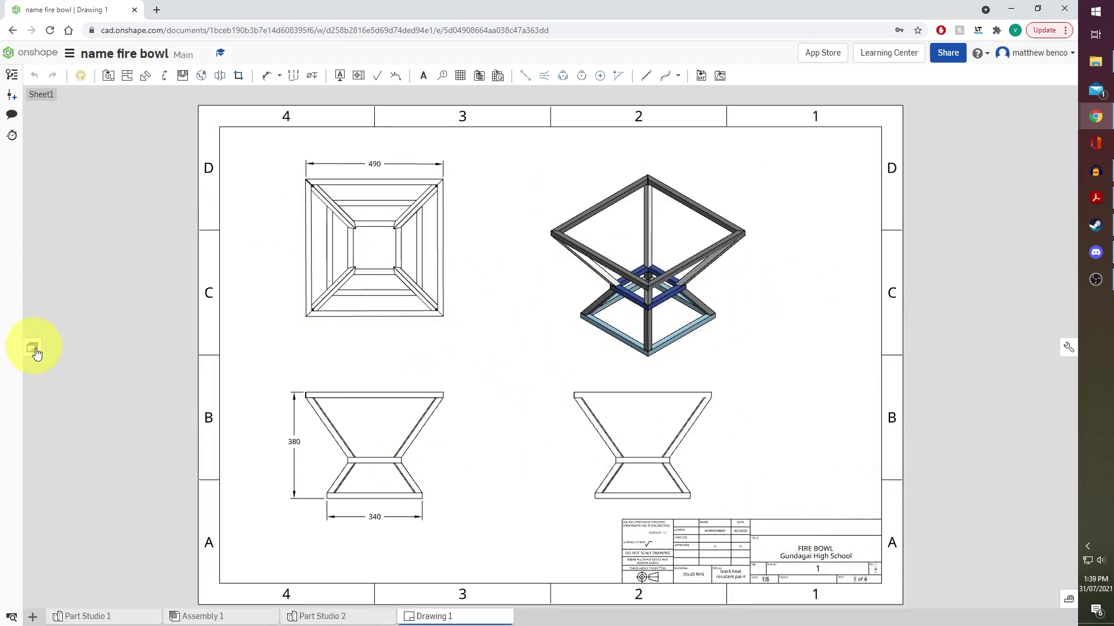
{"action": "left_click", "coordinate": [32, 348]}
{"action": "left_click", "coordinate": [82, 252]}
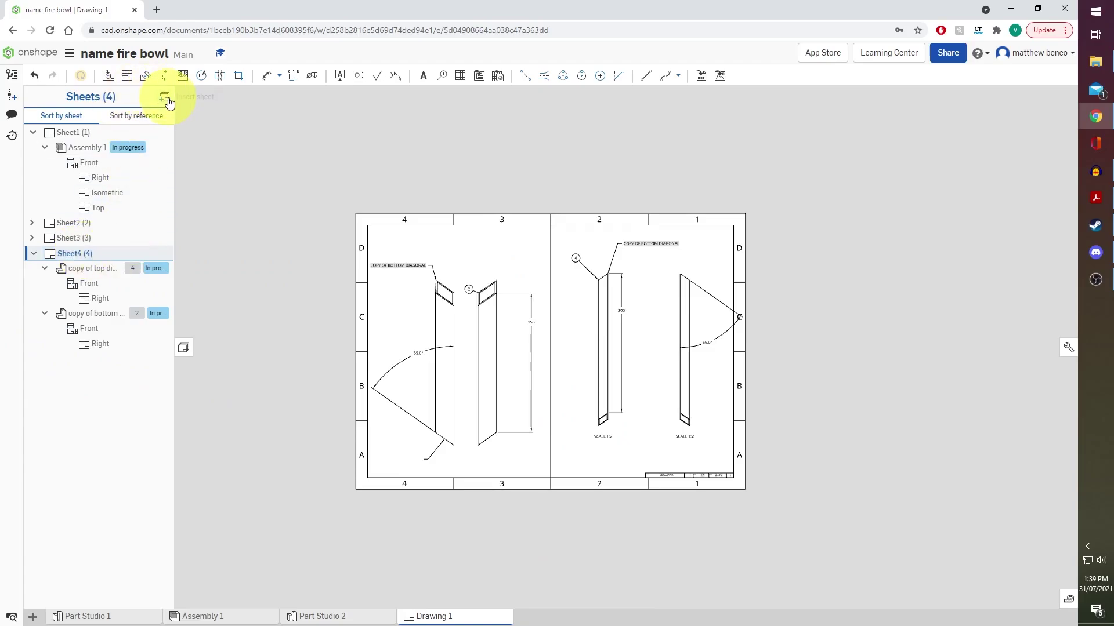
{"action": "left_click", "coordinate": [165, 97]}
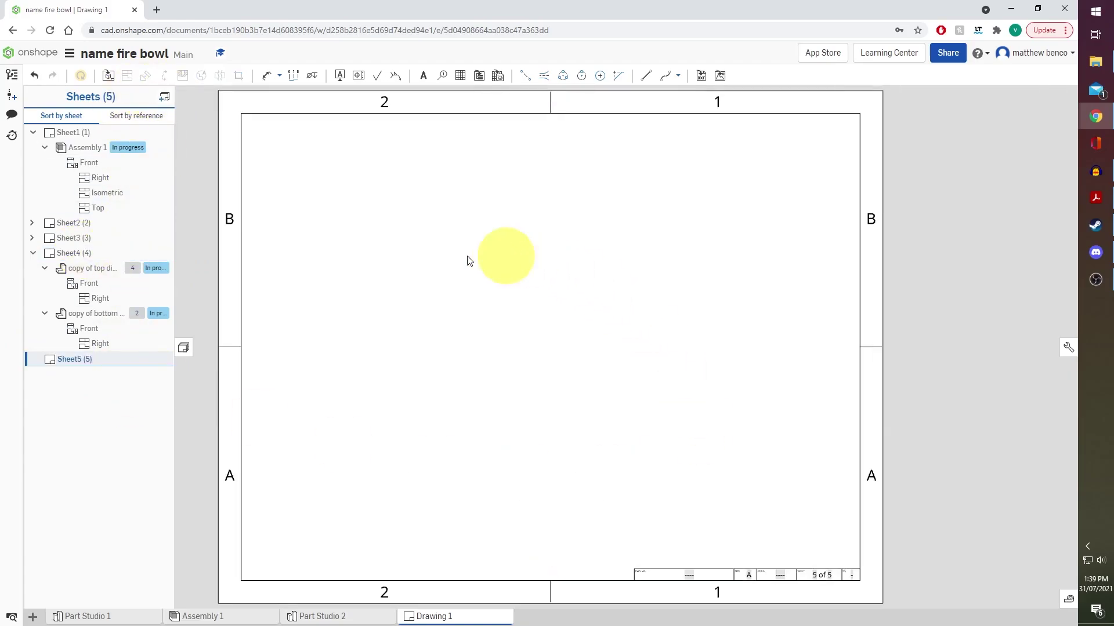
Set the new sheet to a custom size 15.7 in wide and 11.5 in high in its sheet properties.
{"action": "right_click", "coordinate": [561, 332]}
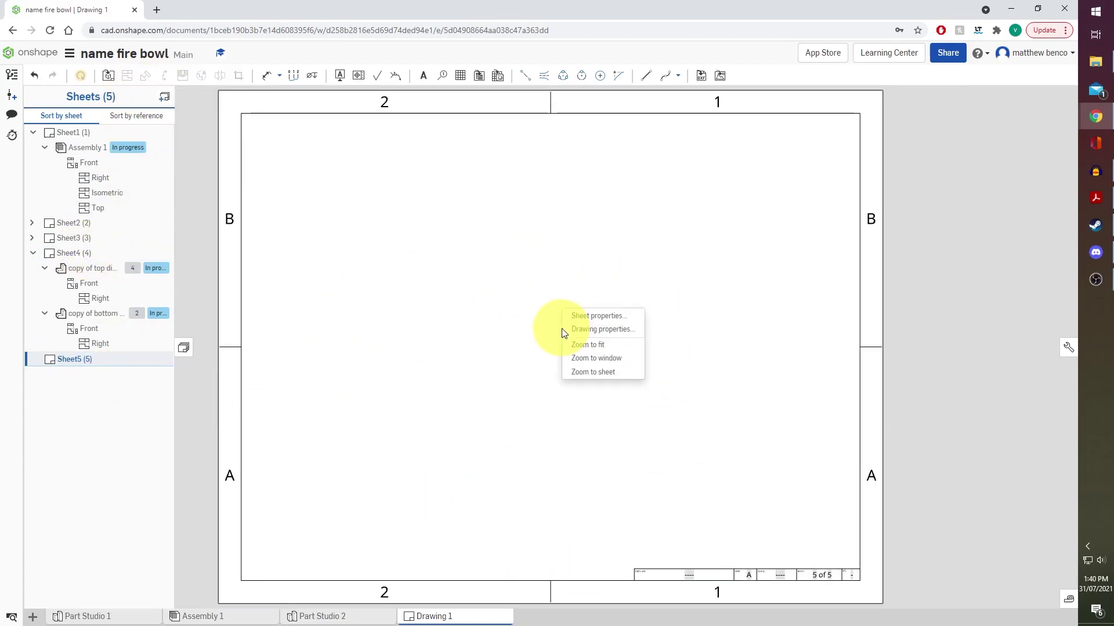
{"action": "left_click", "coordinate": [528, 322]}
{"action": "right_click", "coordinate": [530, 297]}
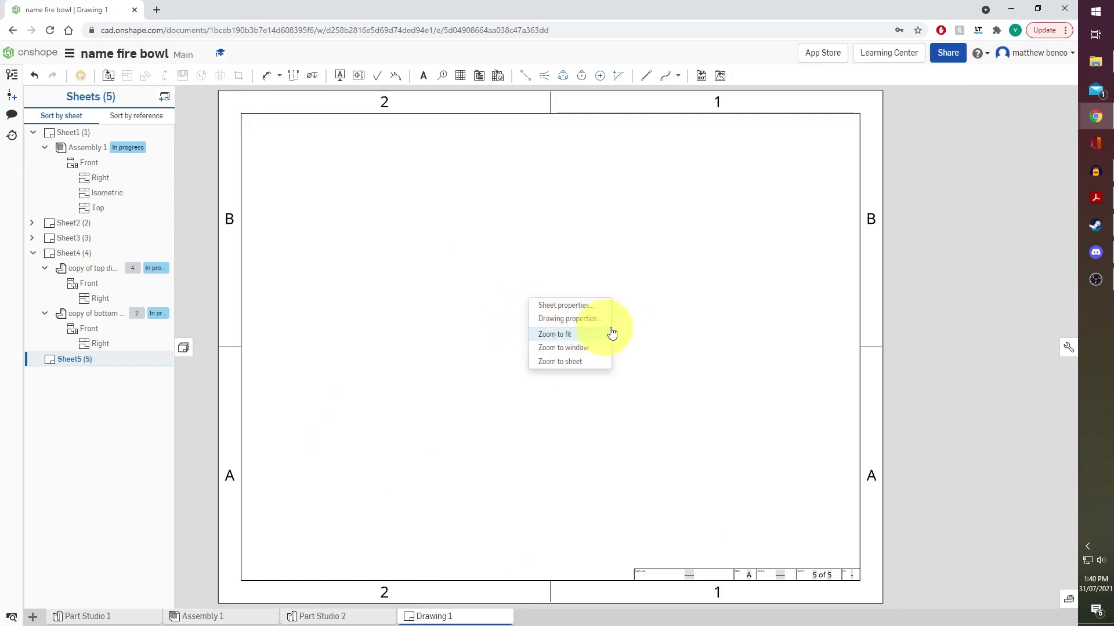
{"action": "left_click", "coordinate": [580, 305]}
{"action": "left_click", "coordinate": [313, 146]}
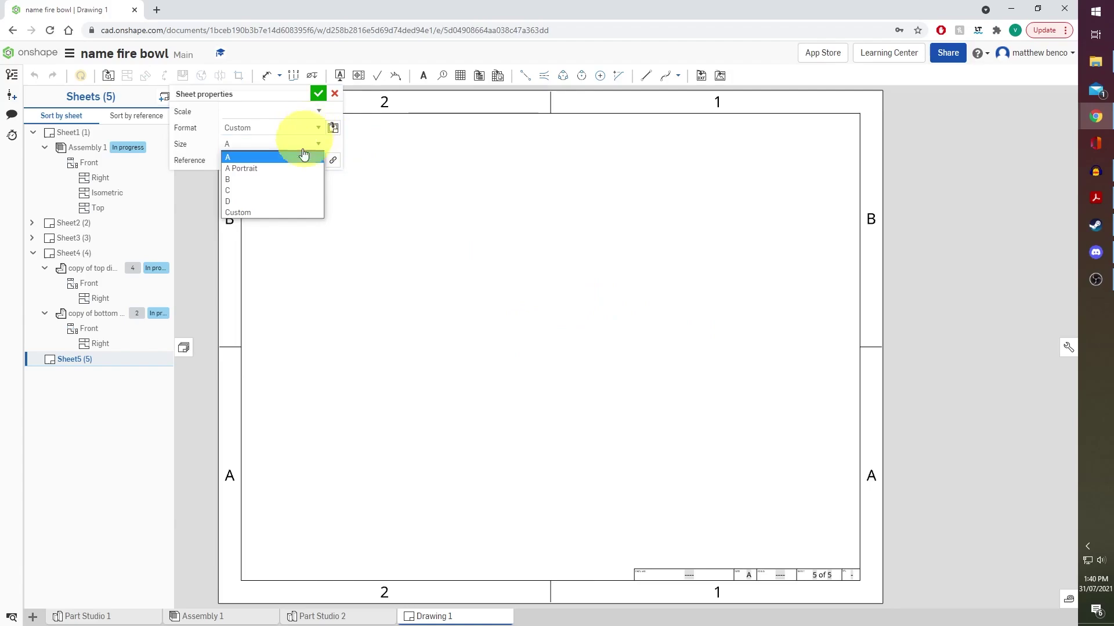
{"action": "left_click", "coordinate": [273, 212]}
{"action": "left_click", "coordinate": [257, 162]}
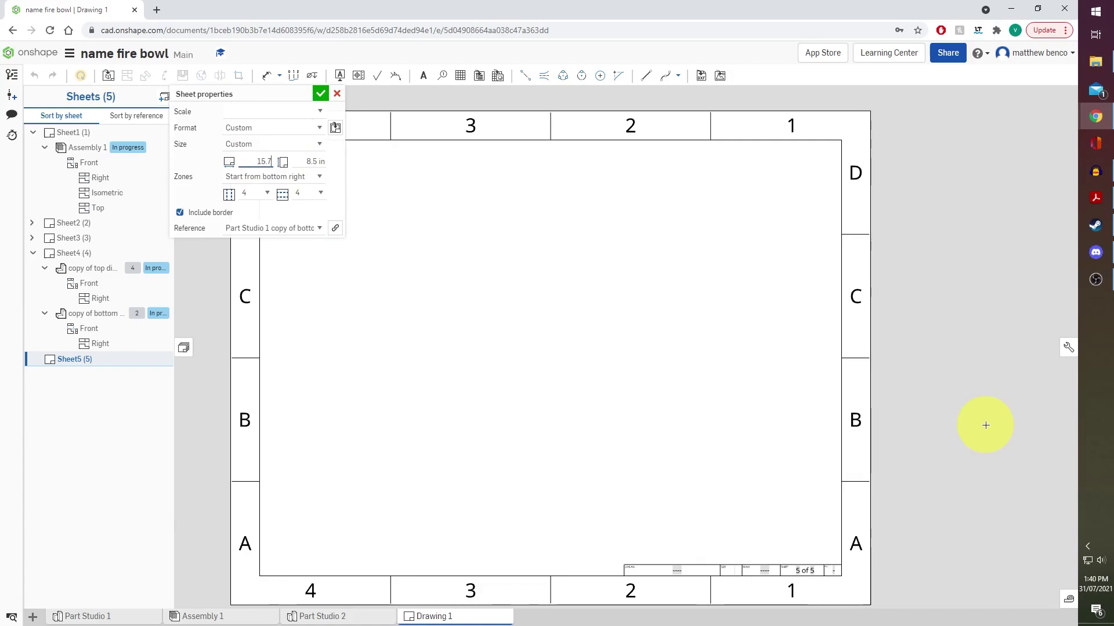
{"action": "left_click", "coordinate": [325, 162]}
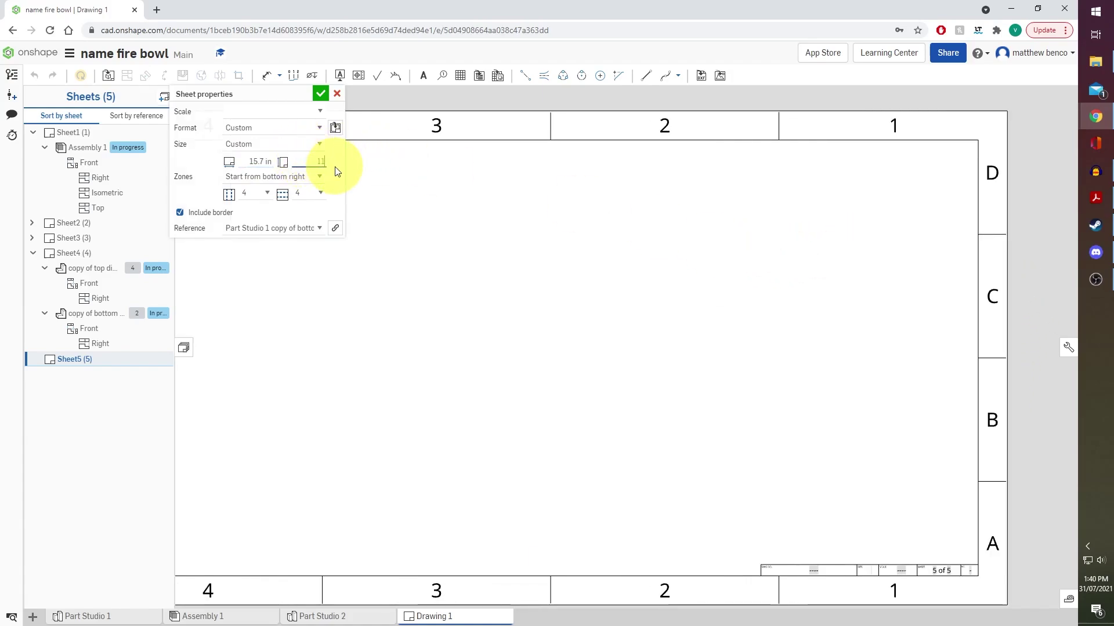
{"action": "type", "text": "11.5"}
{"action": "key", "text": "Return"}
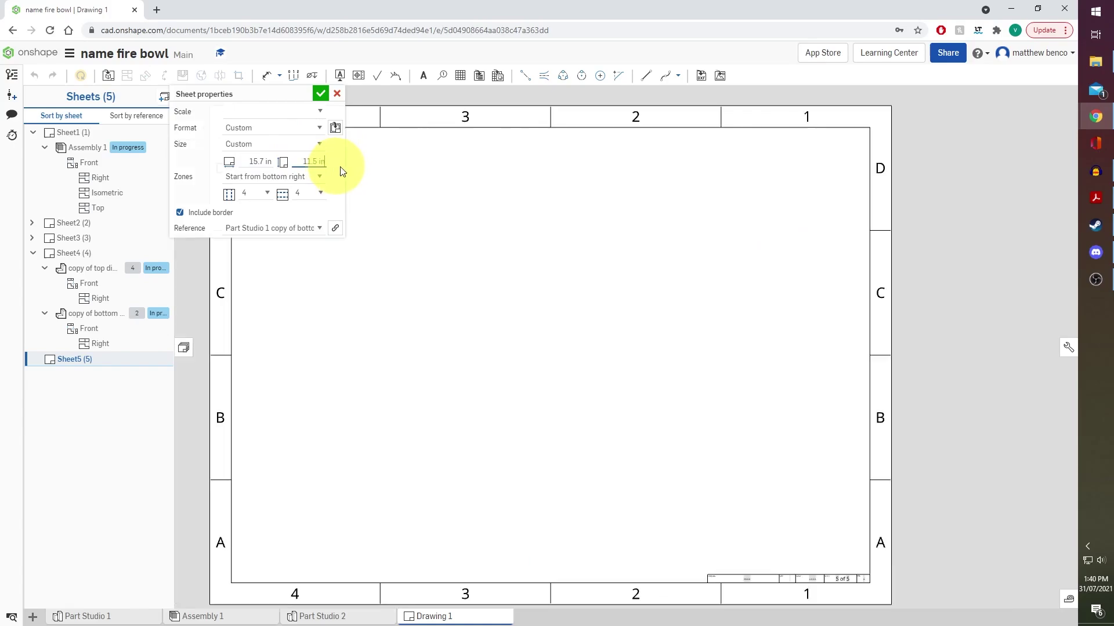
{"action": "left_click", "coordinate": [320, 93]}
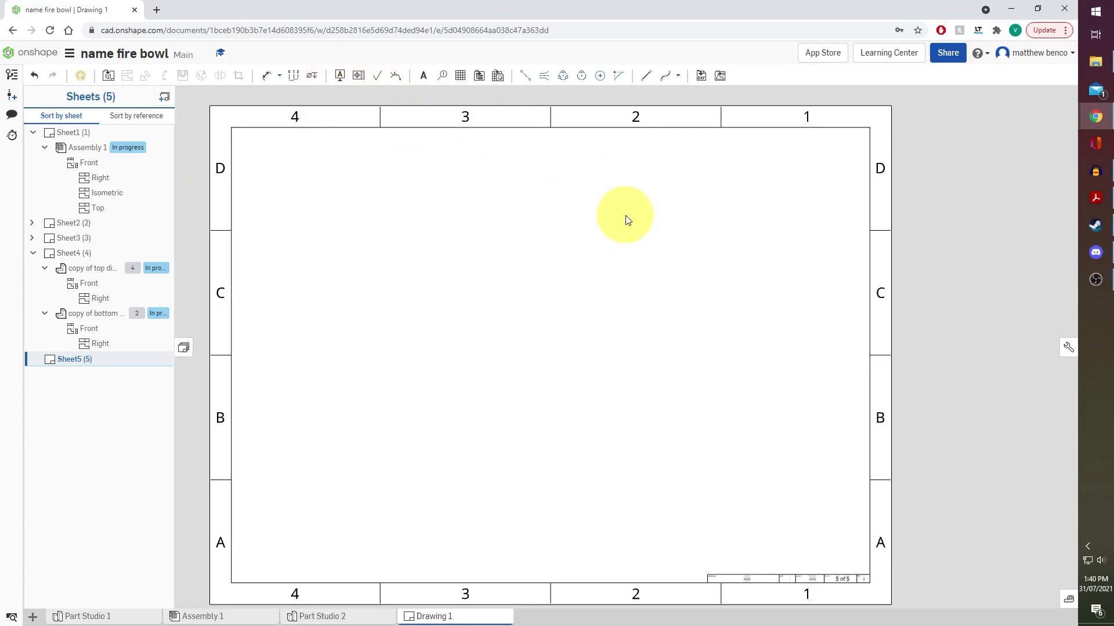
{"action": "left_click", "coordinate": [108, 77]}
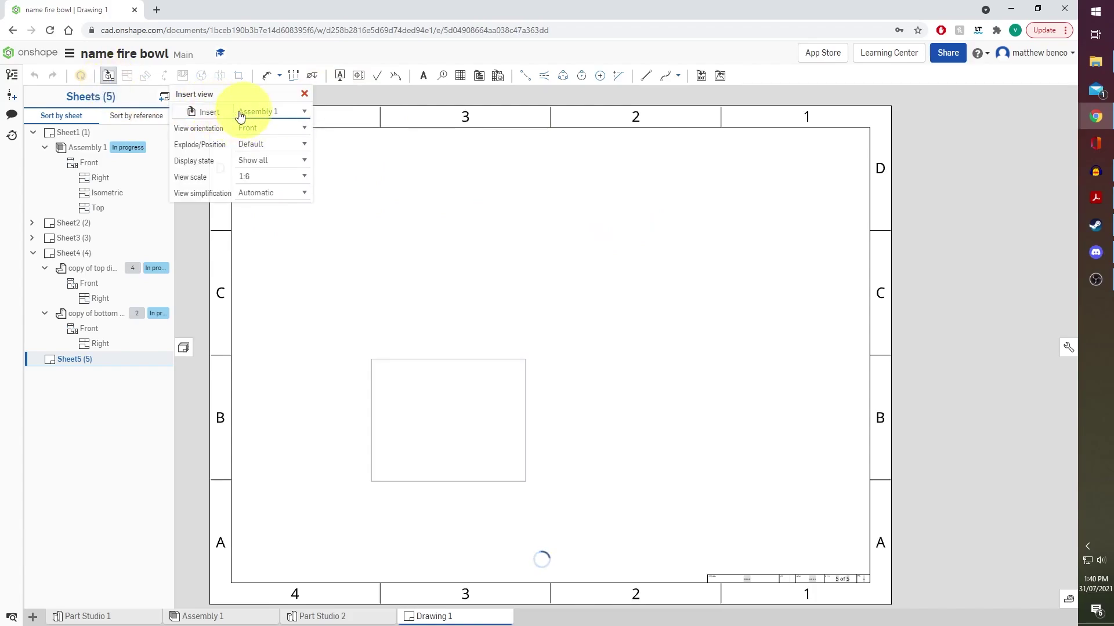
{"action": "left_click", "coordinate": [206, 114]}
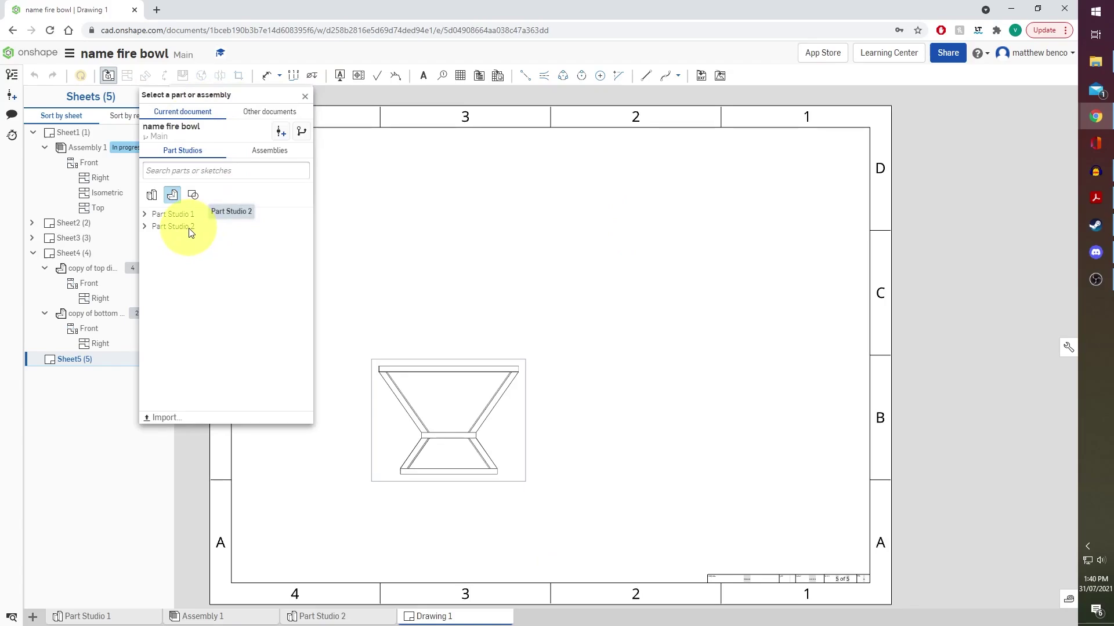
{"action": "left_click", "coordinate": [146, 226]}
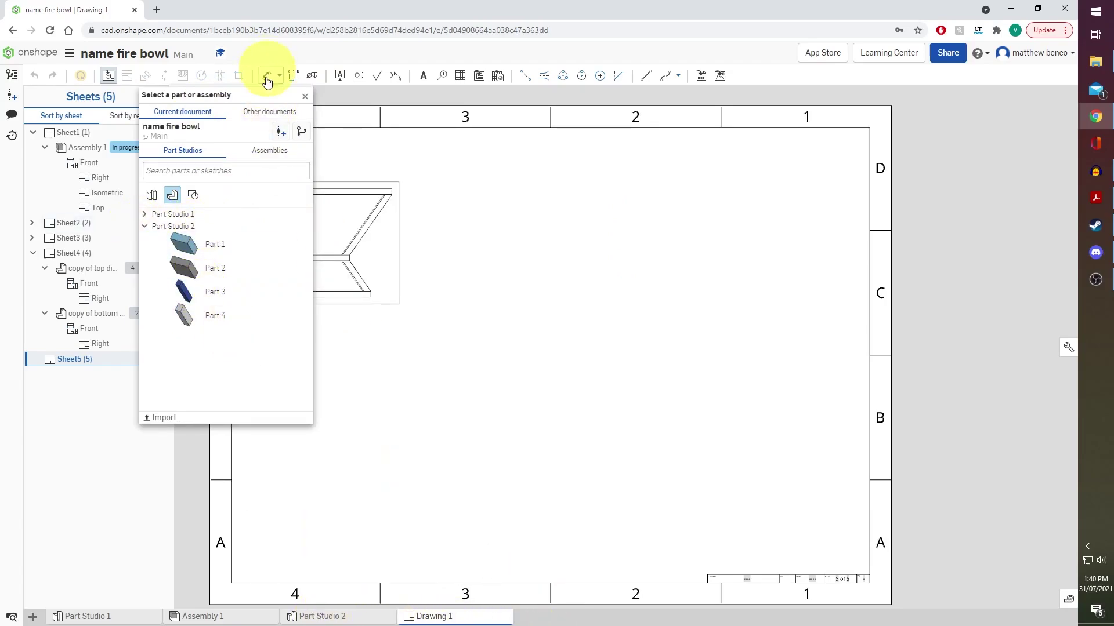
{"action": "left_click", "coordinate": [302, 100]}
{"action": "left_click", "coordinate": [304, 95]}
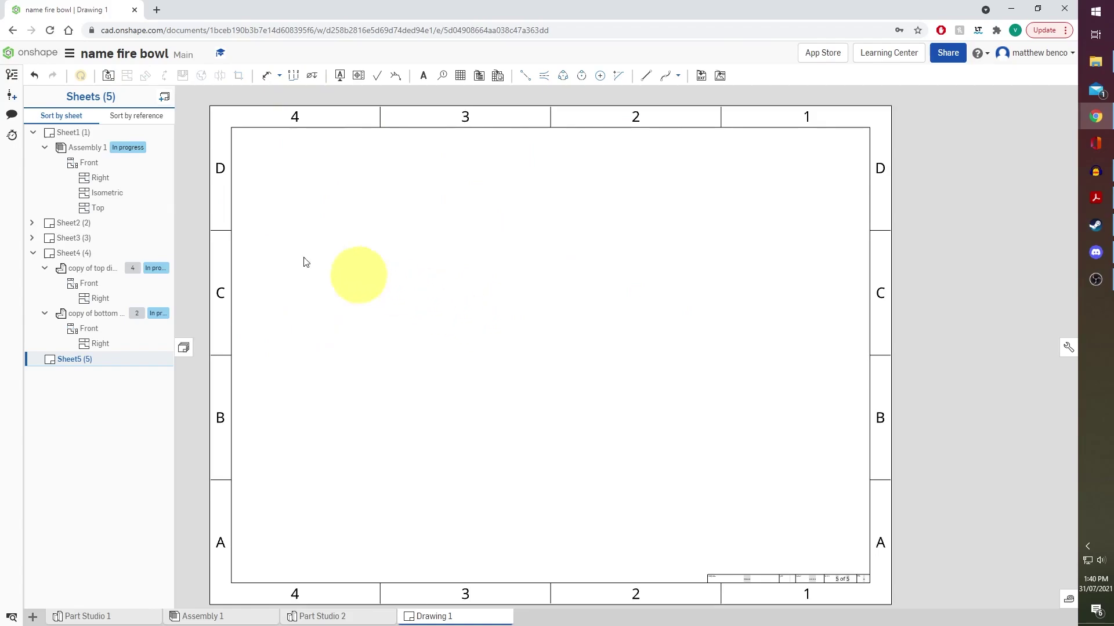
Show the document options, then view Sheet3 with the rail dimensions and Sheet2 with the parts list.
{"action": "left_click", "coordinate": [71, 54]}
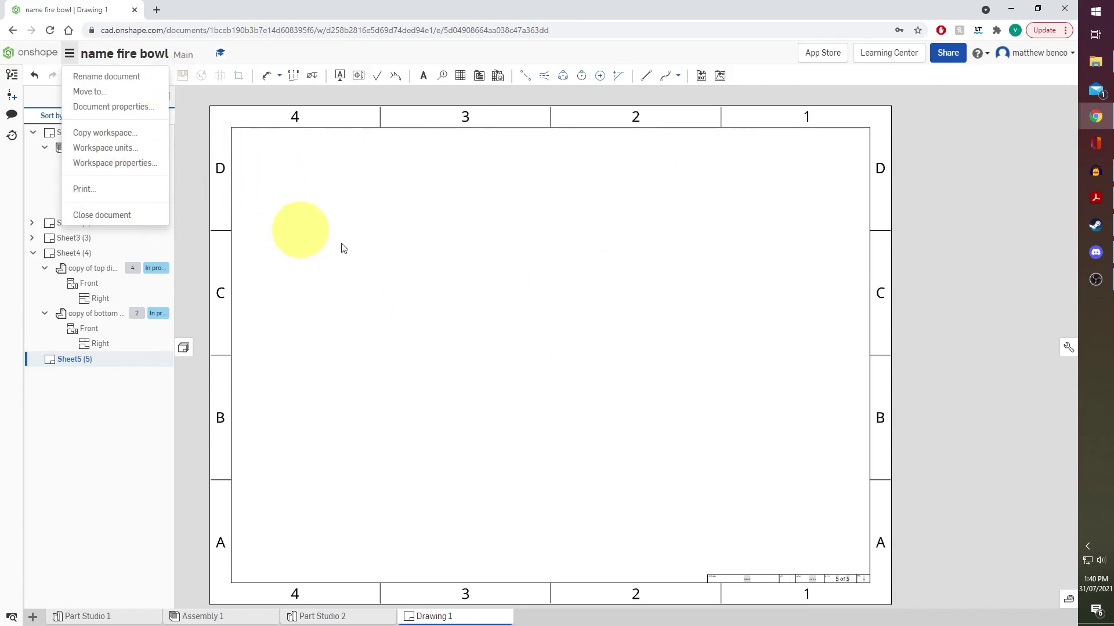
{"action": "left_click", "coordinate": [60, 242]}
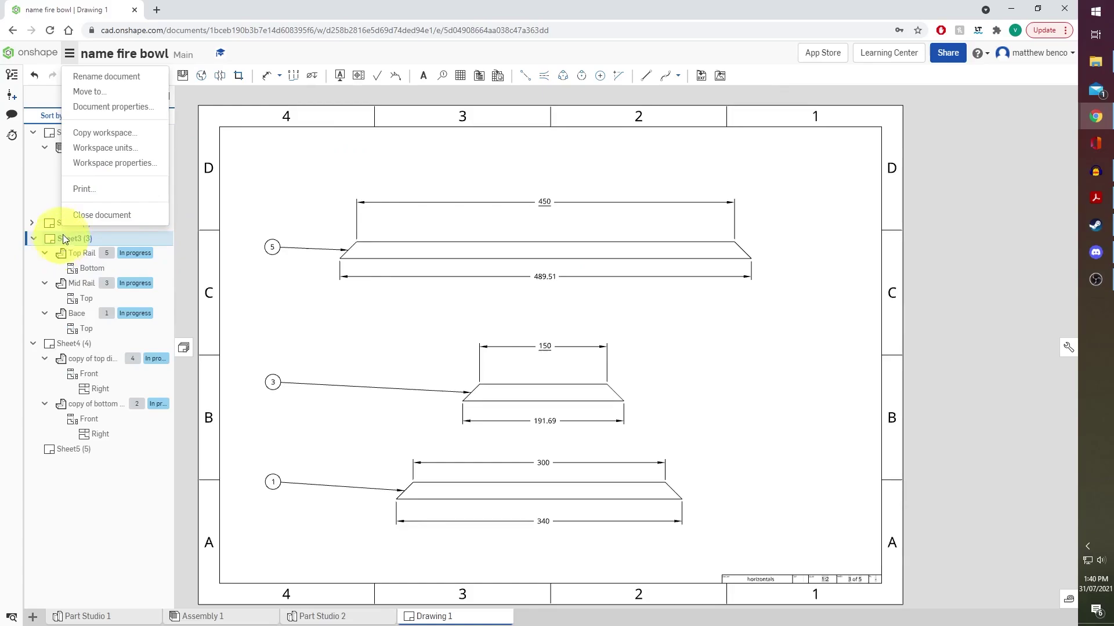
{"action": "left_click", "coordinate": [53, 224]}
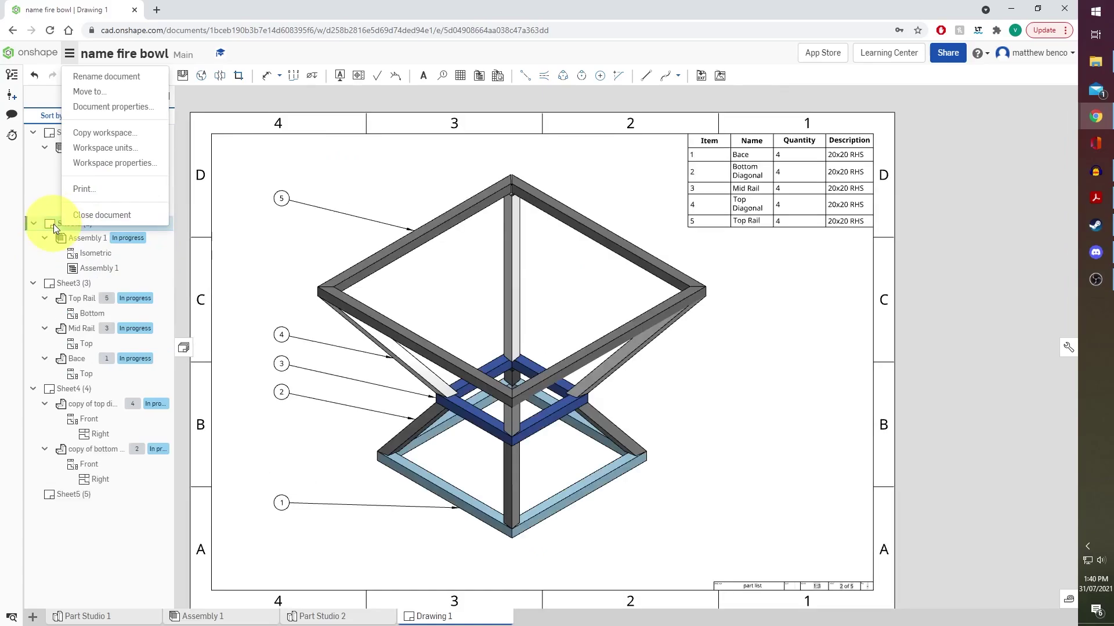